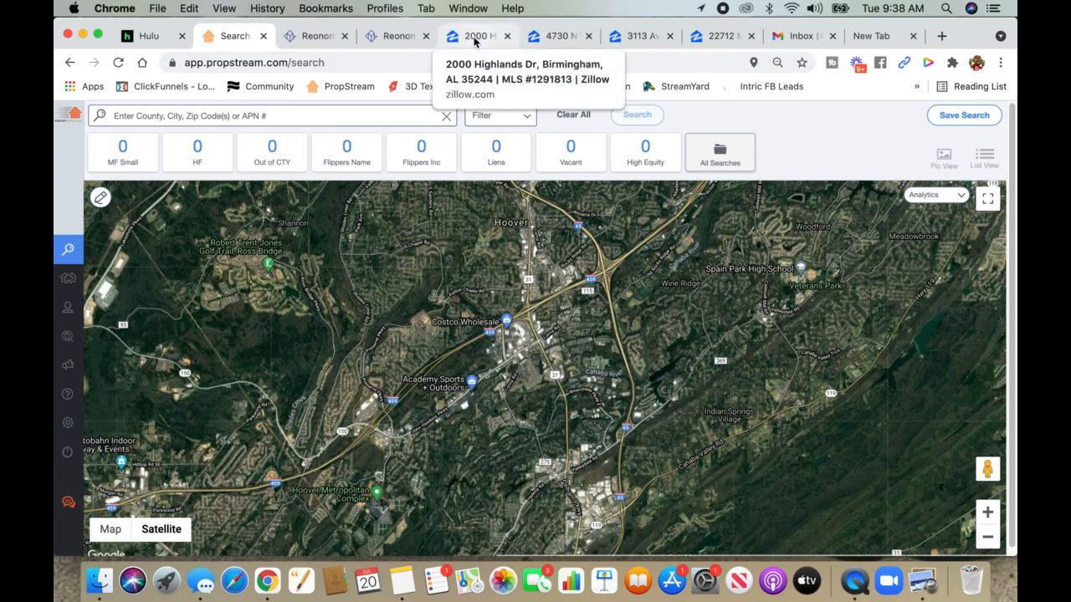
left_click(474, 36)
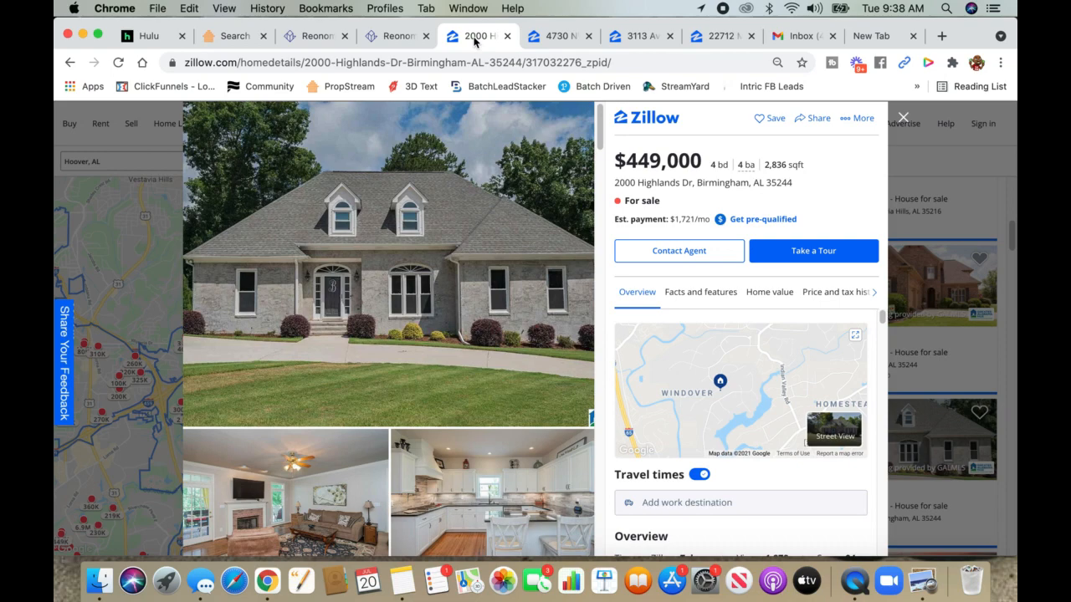
triple_click(673, 182)
key("cmd+c")
right_click(672, 183)
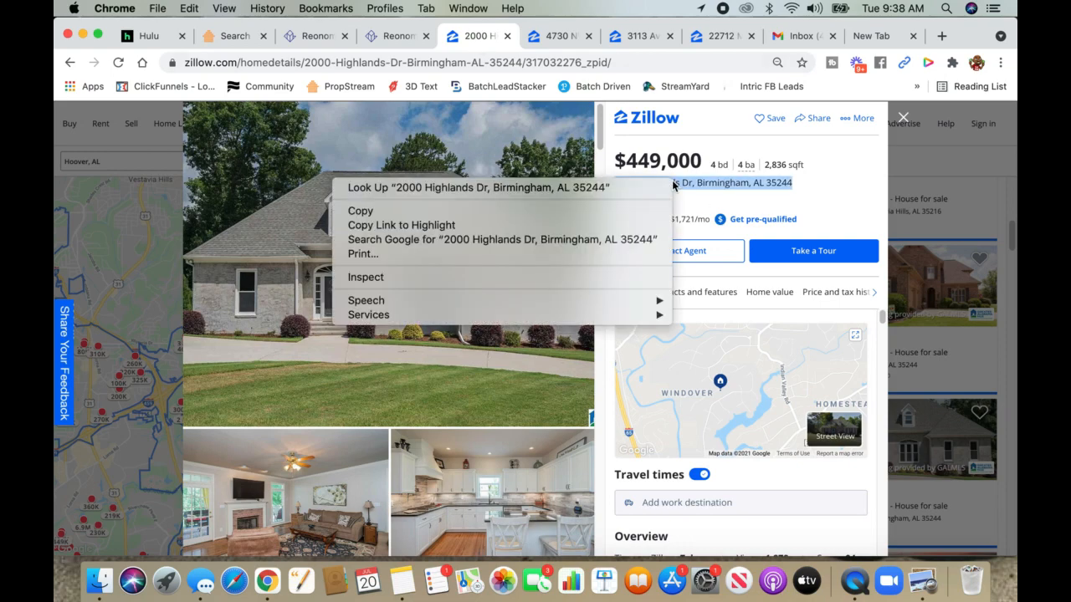
left_click(538, 213)
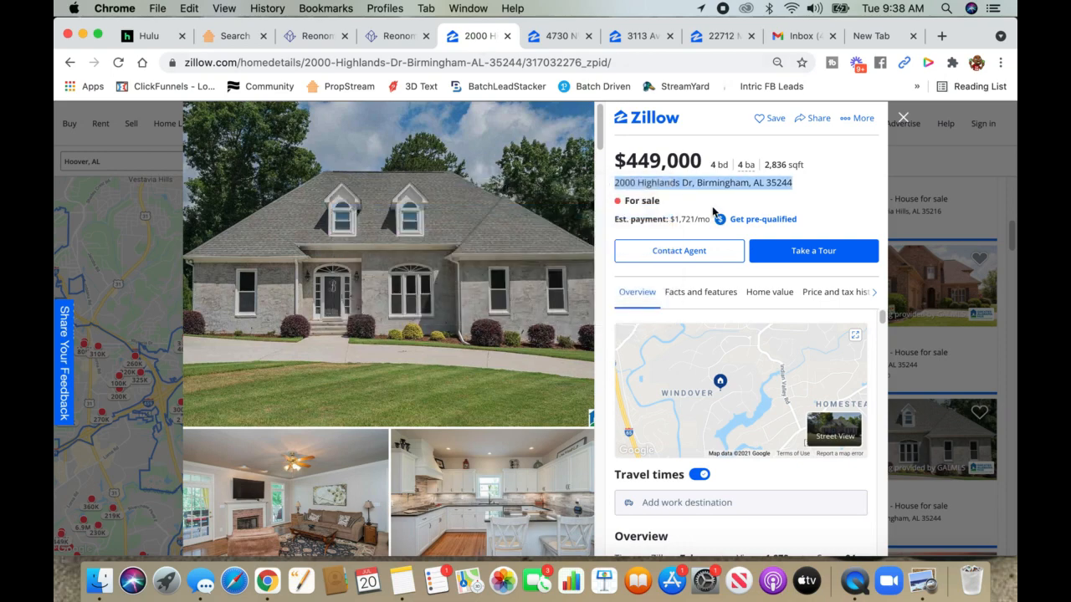
left_click(221, 42)
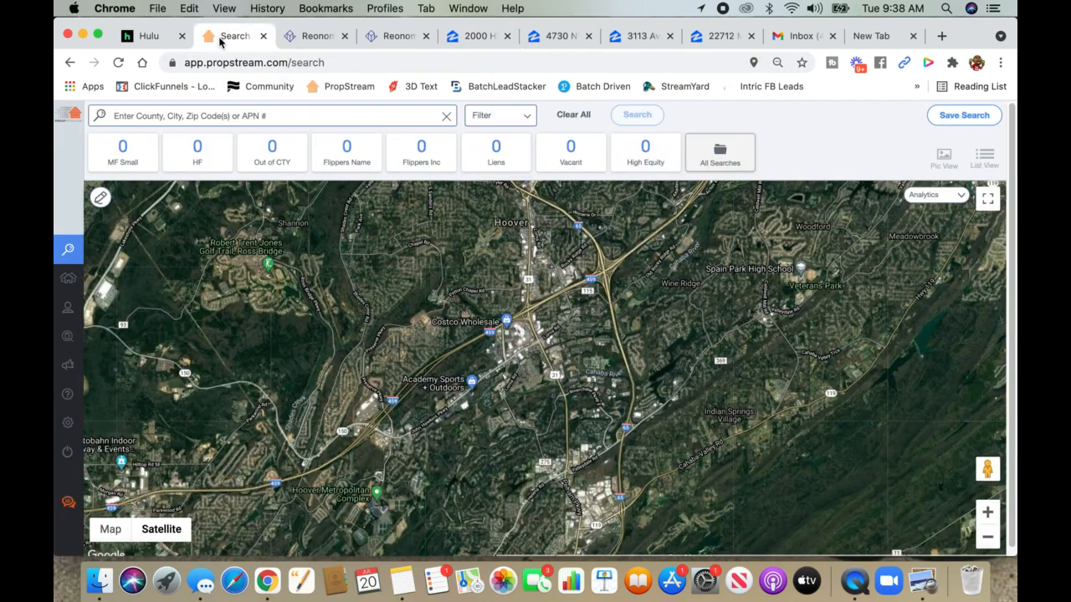
right_click(256, 117)
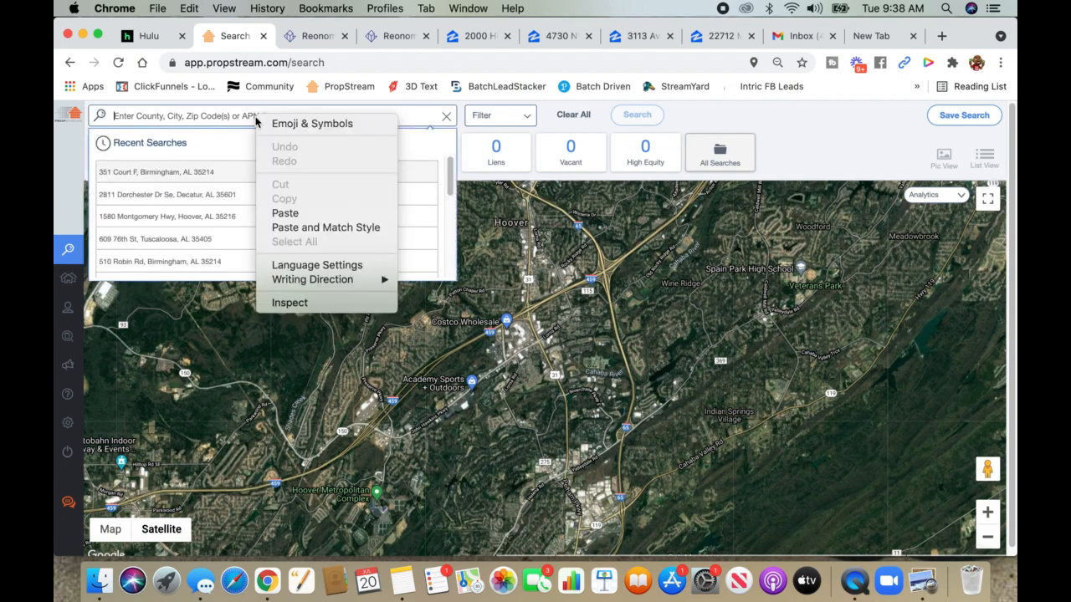
left_click(285, 213)
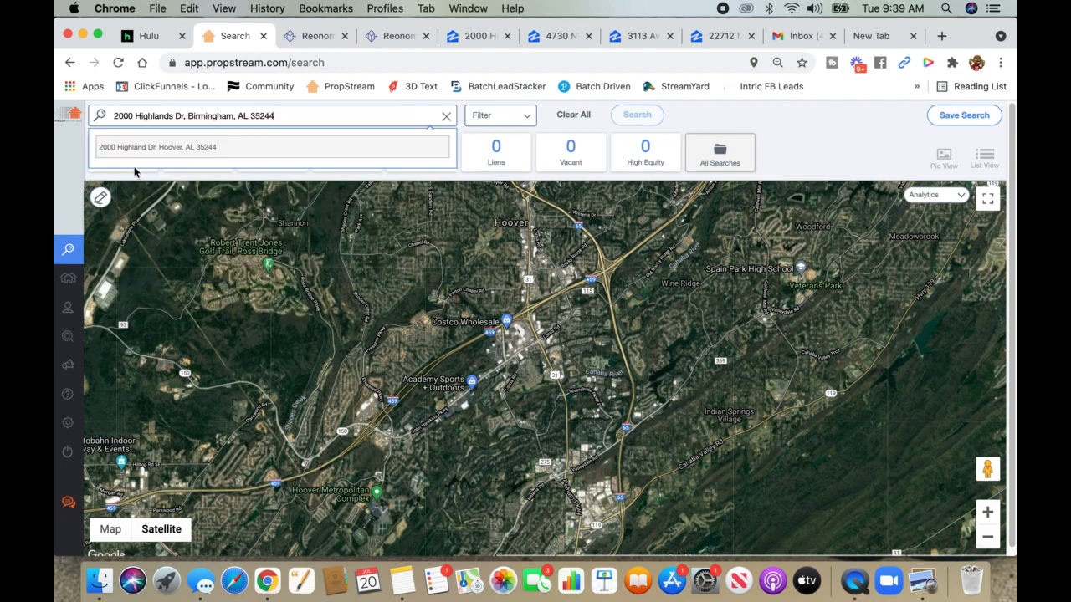
left_click(166, 147)
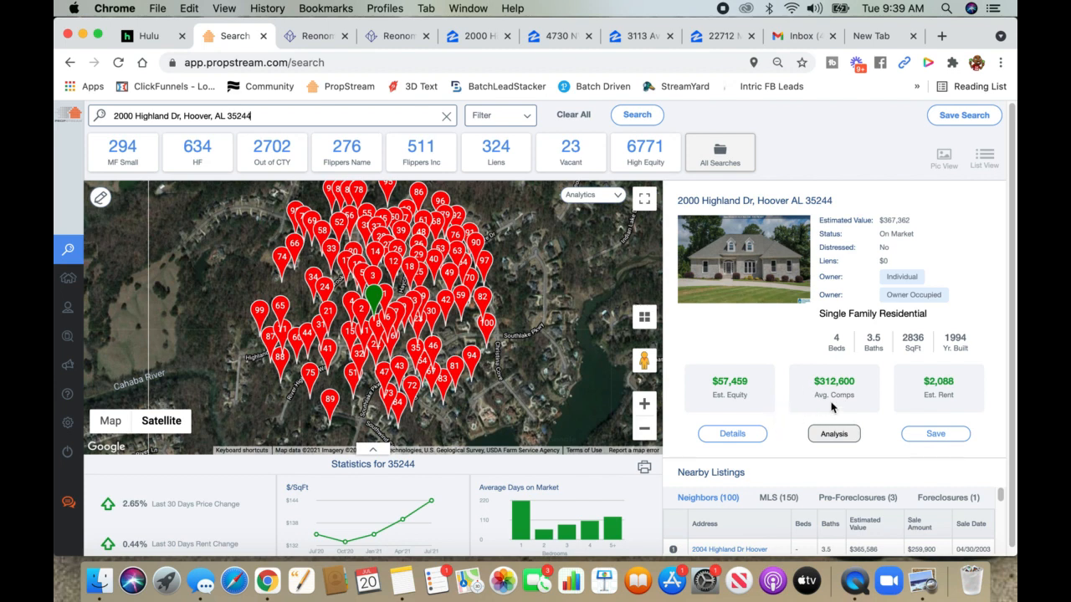
left_click(740, 435)
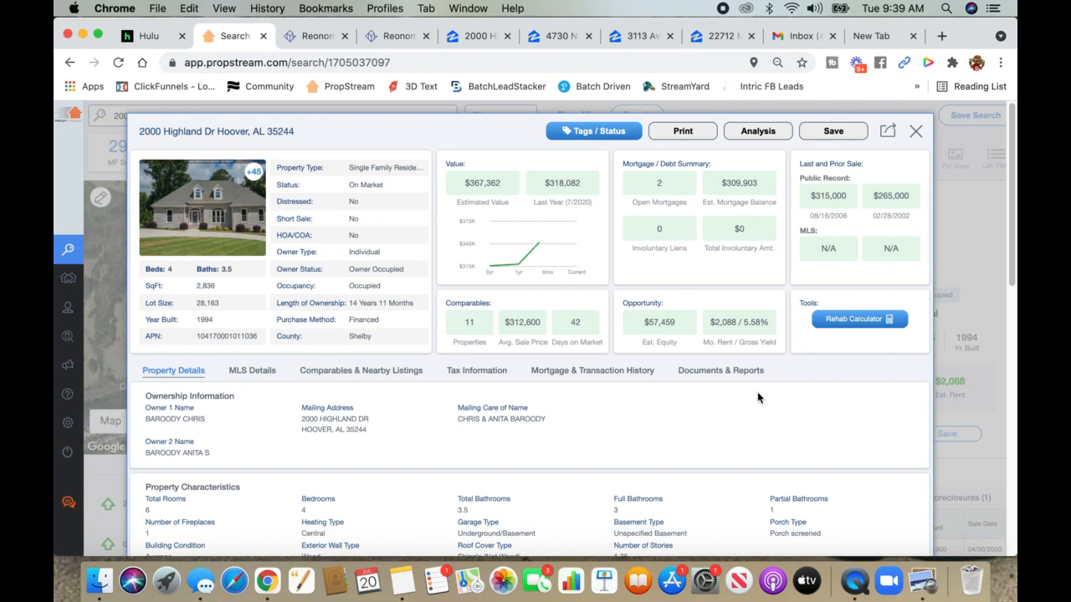
- Review the MLS and property details, then show the Mortgage & Transaction History ($318,164 VA loan)
left_click(255, 375)
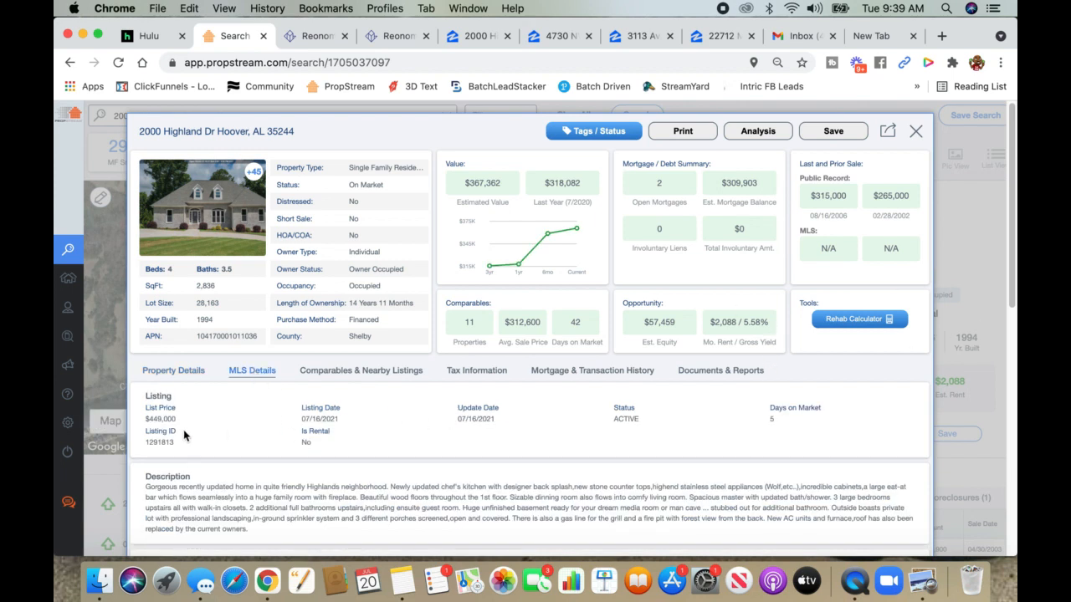
left_click(192, 377)
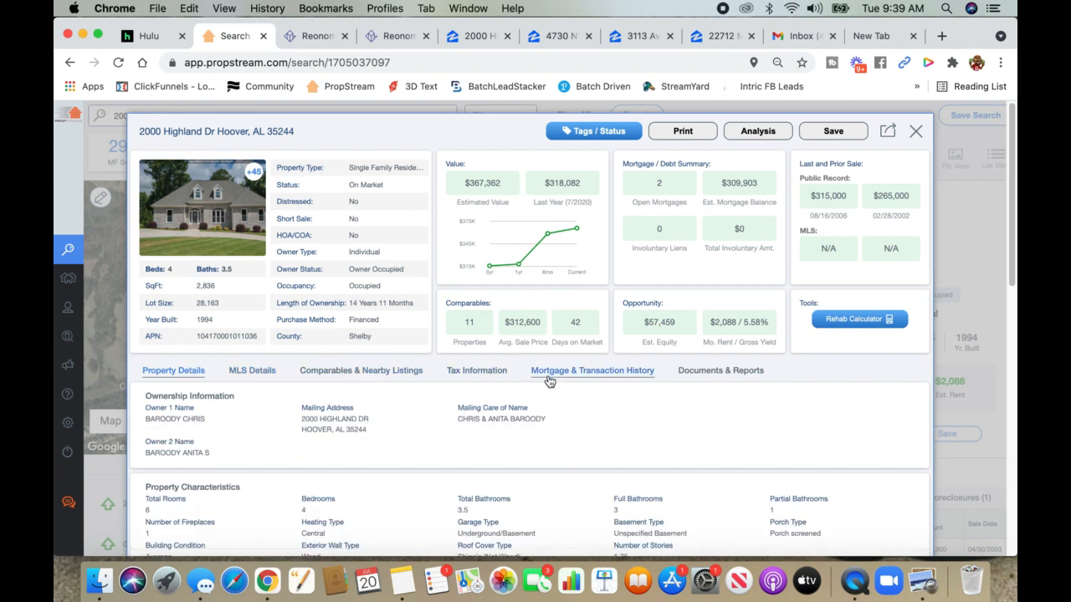
scroll(240, 420, "down", 1)
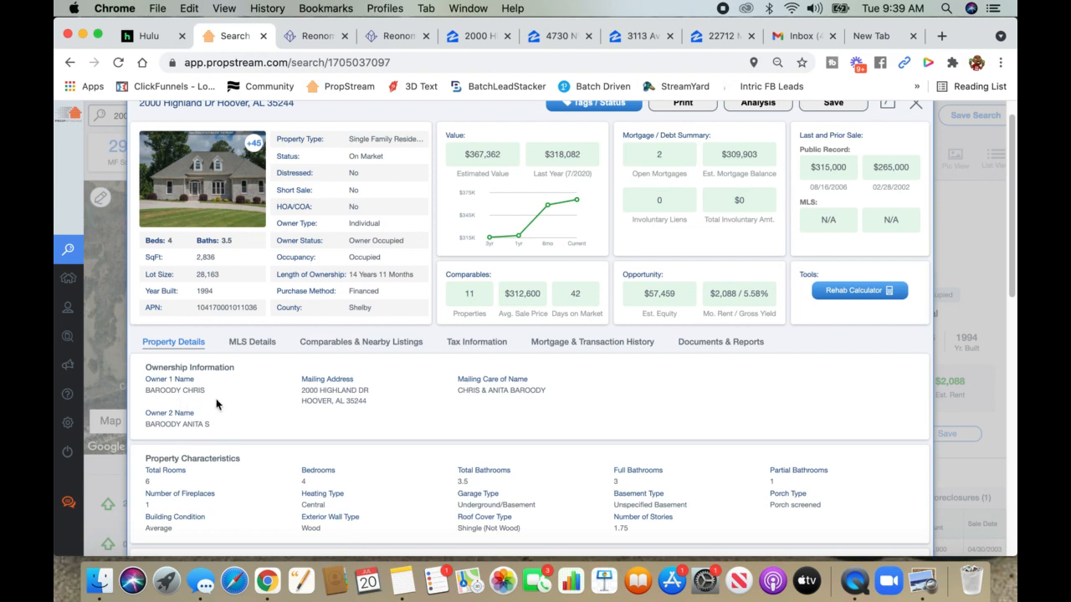
scroll(219, 402, "down", 6)
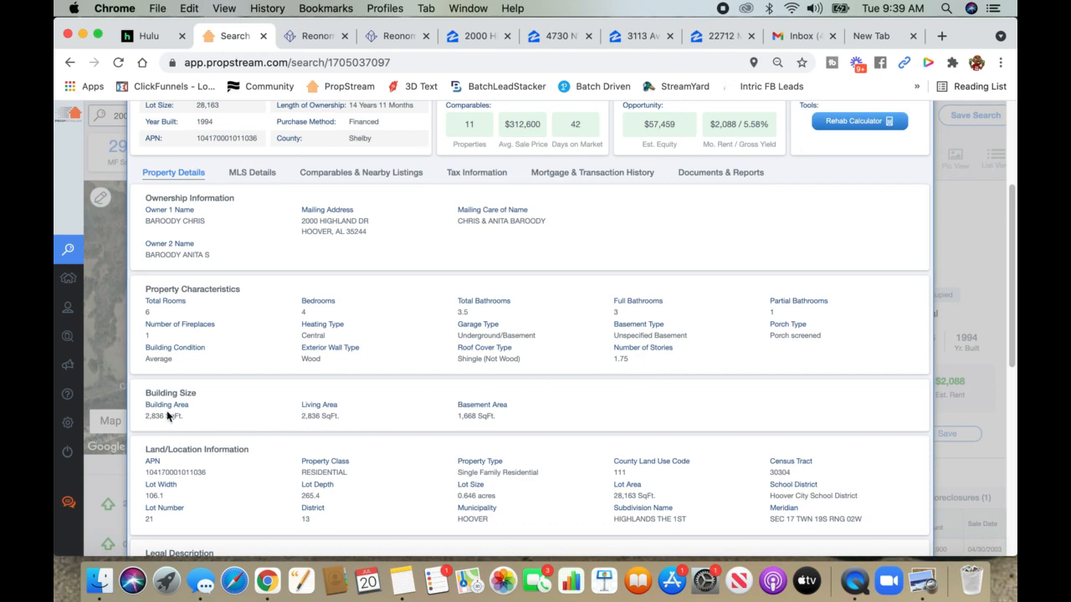
scroll(179, 415, "up", 7)
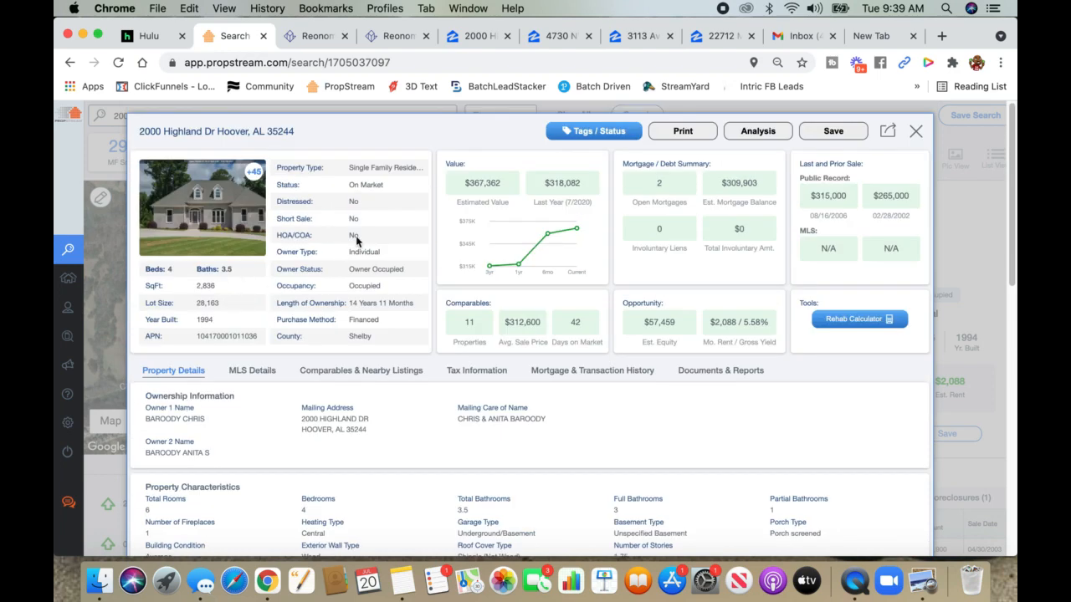
scroll(240, 354, "down", 5)
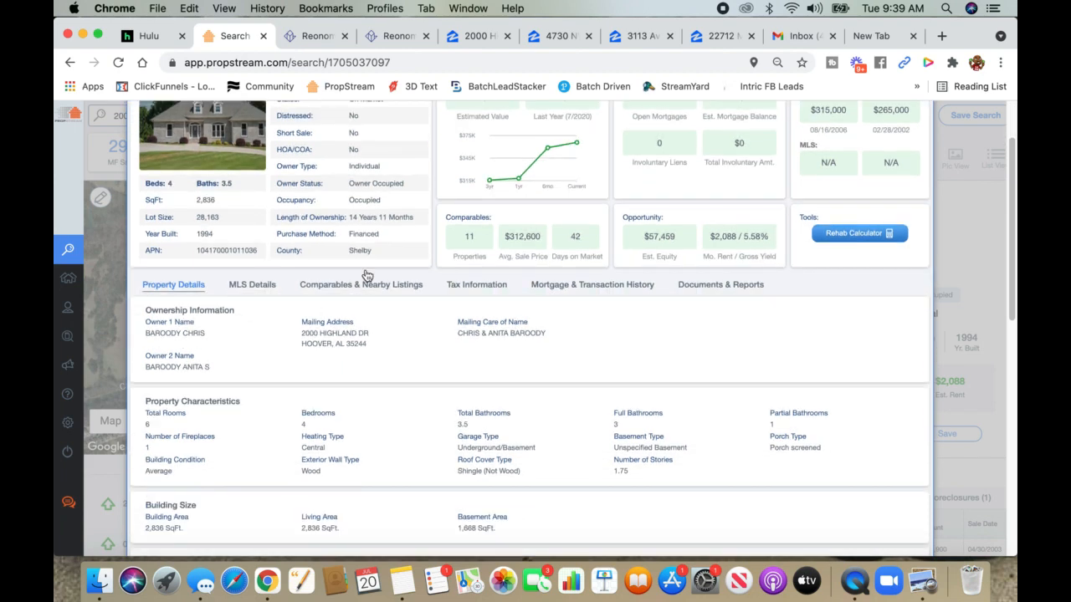
scroll(240, 374, "down", 3)
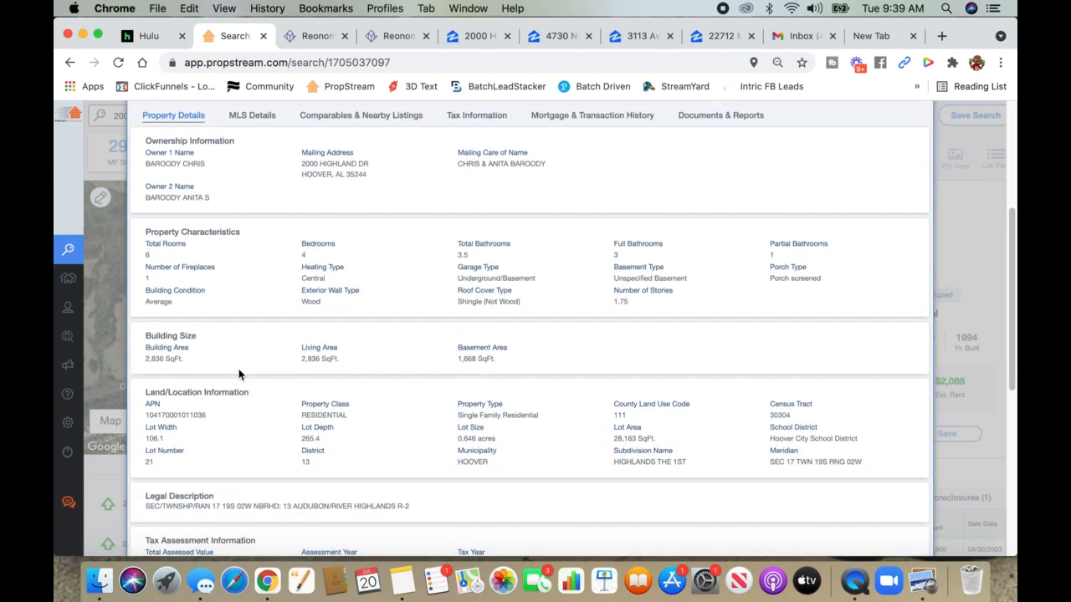
scroll(299, 398, "down", 3)
scroll(301, 420, "up", 8)
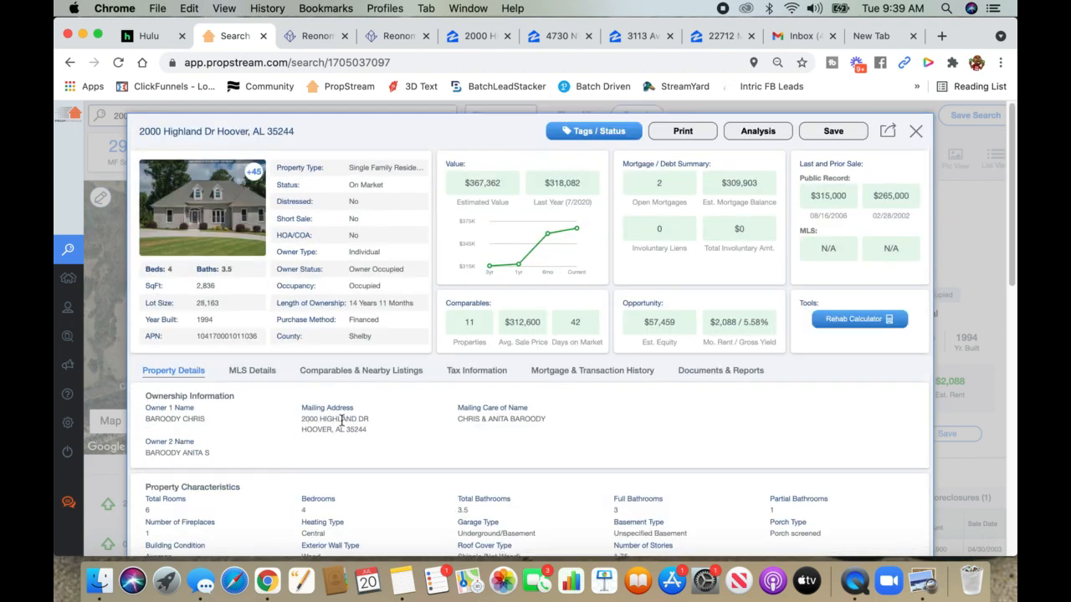
left_click(571, 378)
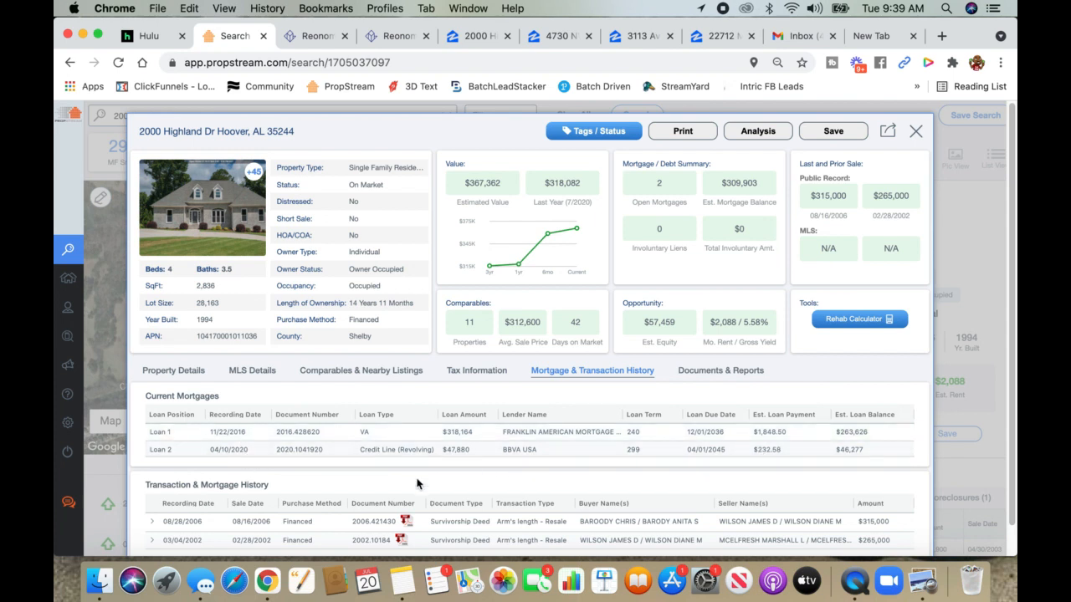
- Show the Comparables & Nearby Listings and browse the property's photo gallery
left_click(333, 379)
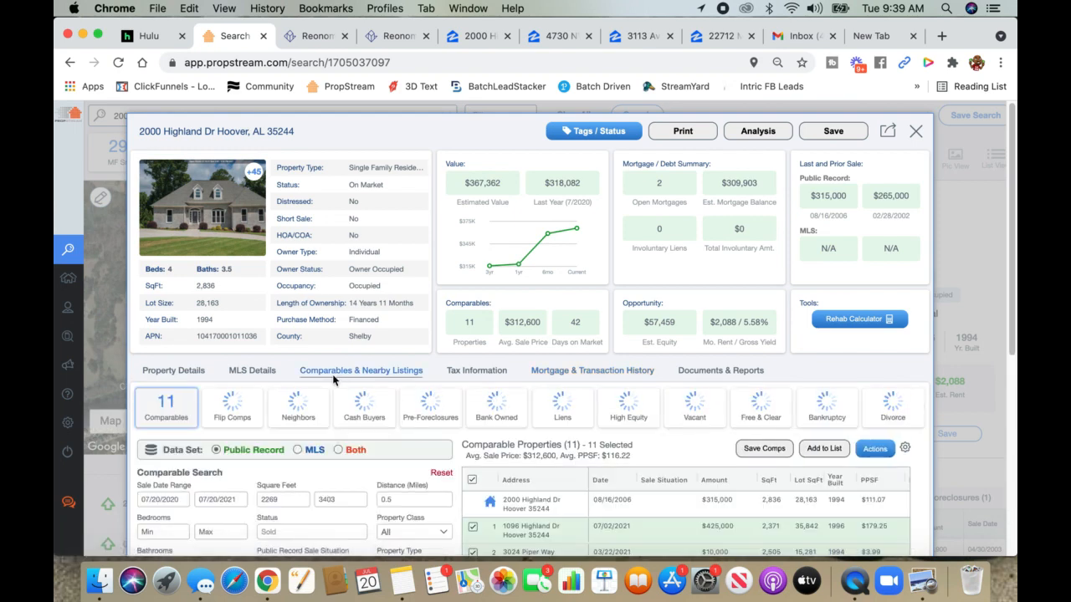
left_click(201, 224)
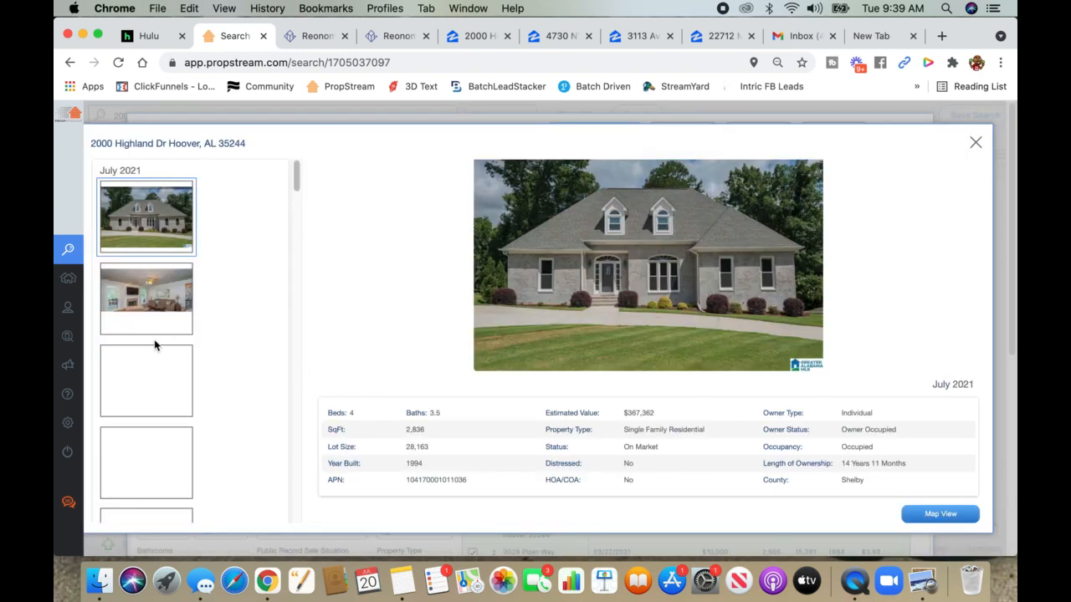
scroll(157, 345, "down", 3)
scroll(159, 326, "down", 2)
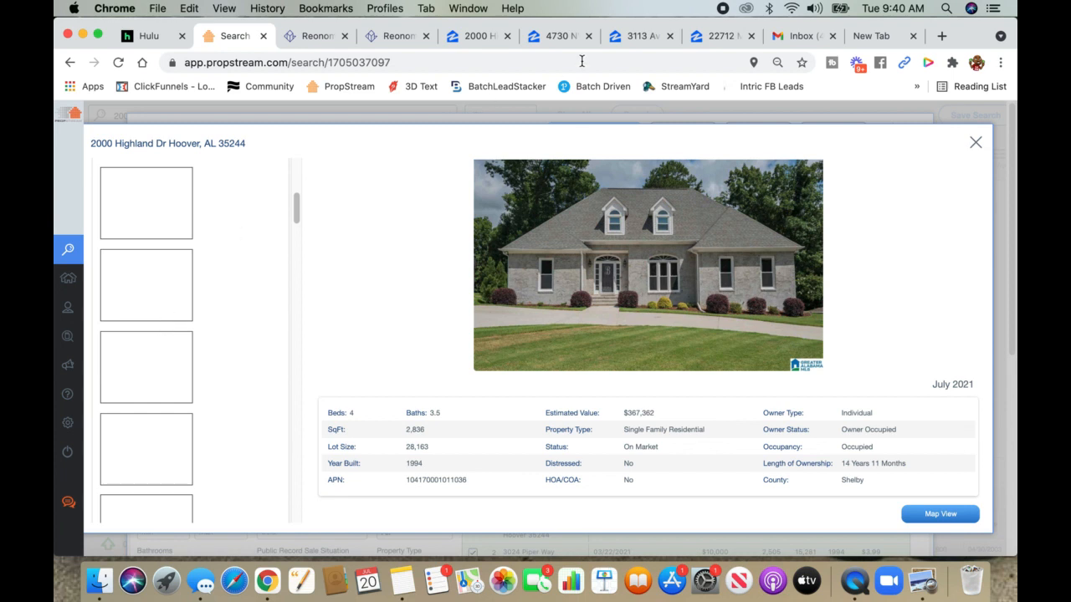
scroll(180, 318, "up", 5)
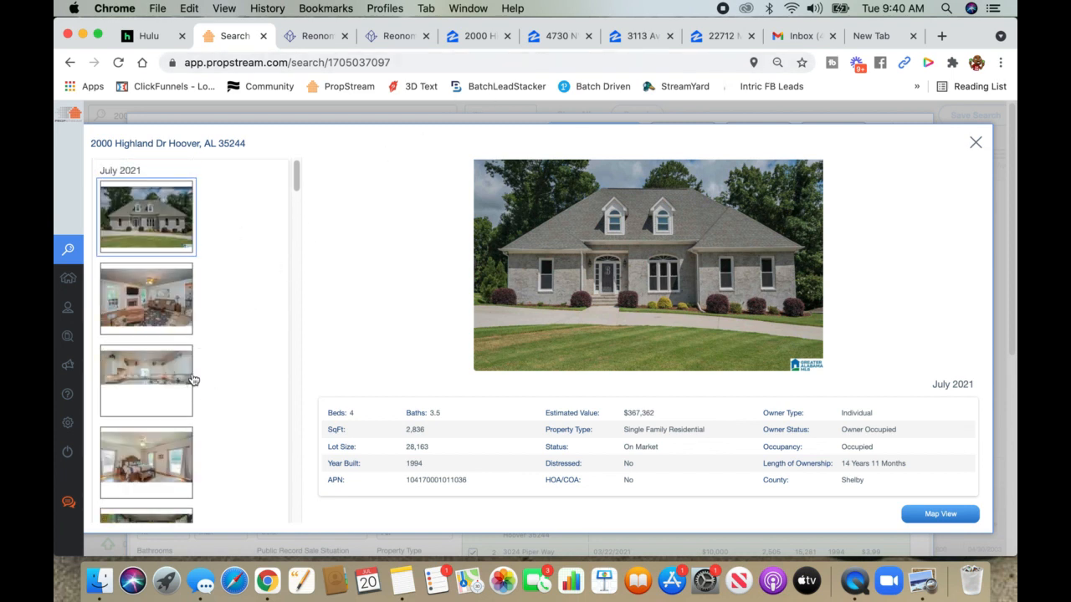
left_click(975, 142)
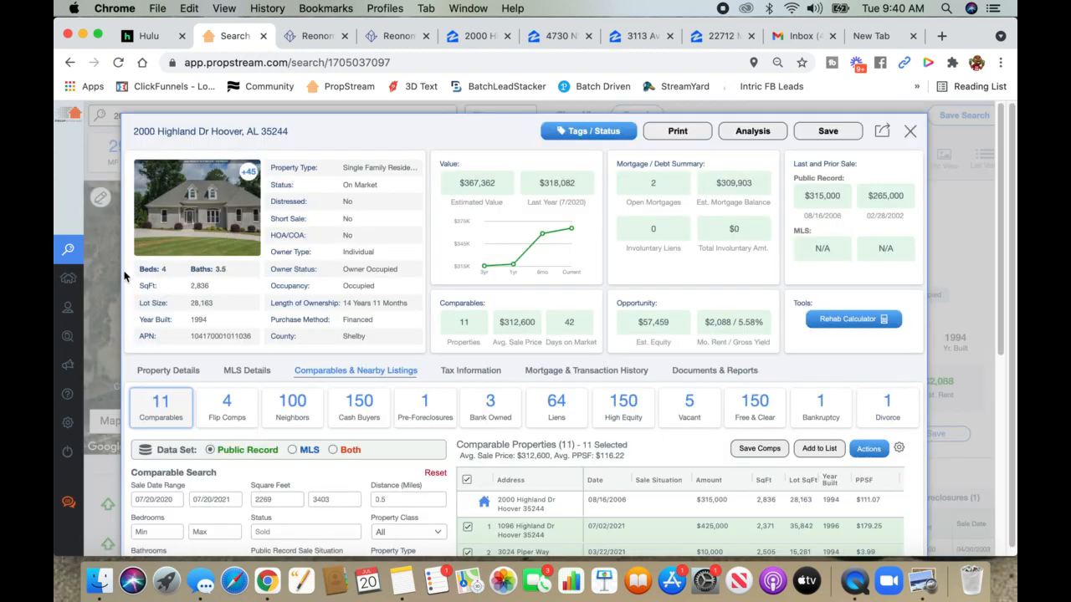
- Switch the comps map to road Map view and expand it to full screen
scroll(481, 448, "down", 3)
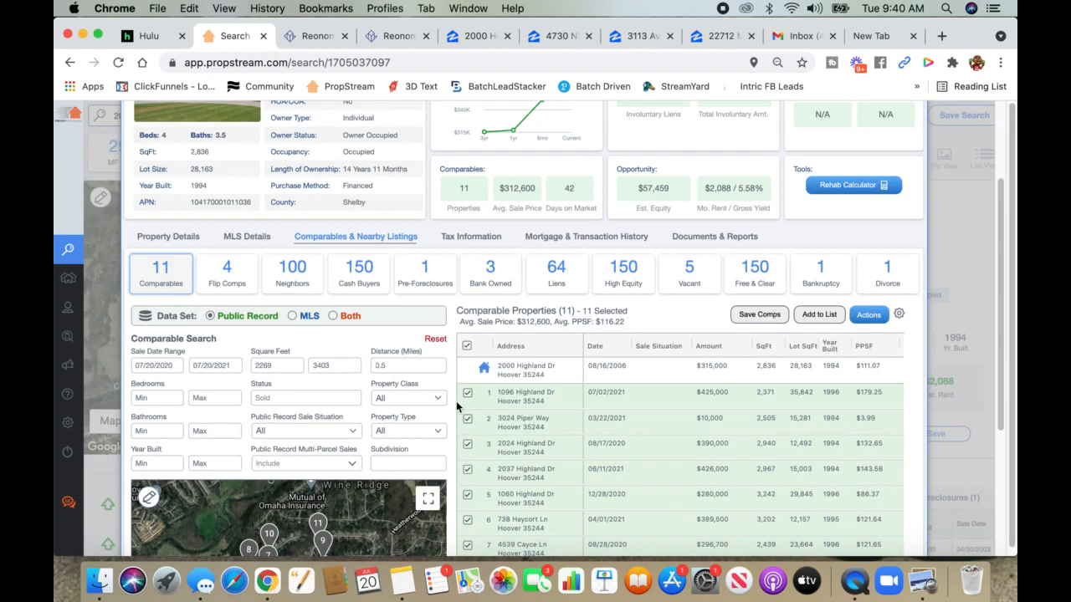
scroll(454, 379, "down", 2)
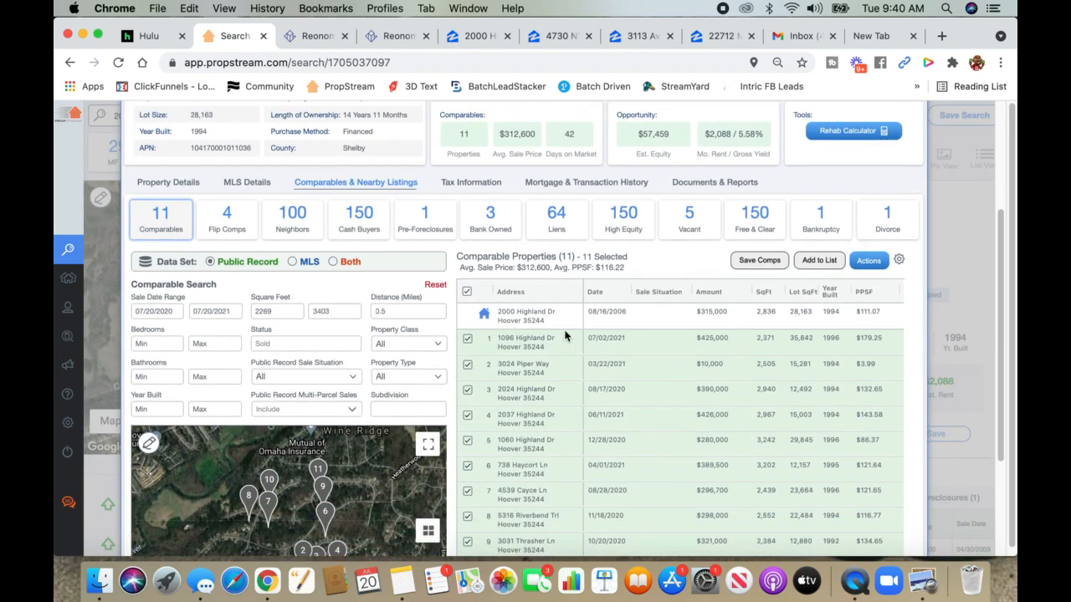
scroll(666, 354, "down", 3)
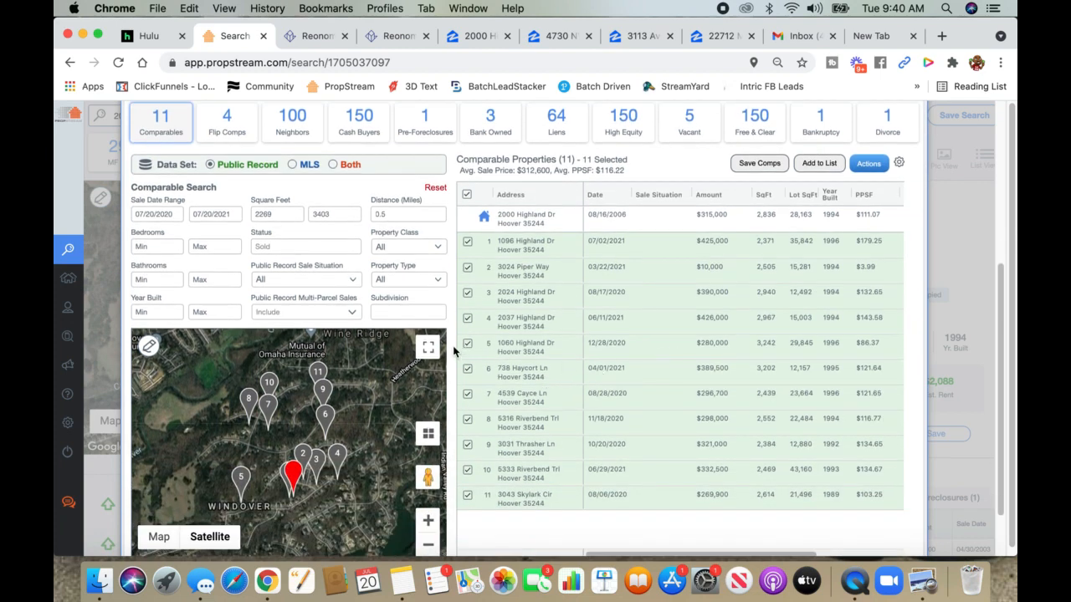
scroll(454, 351, "down", 1)
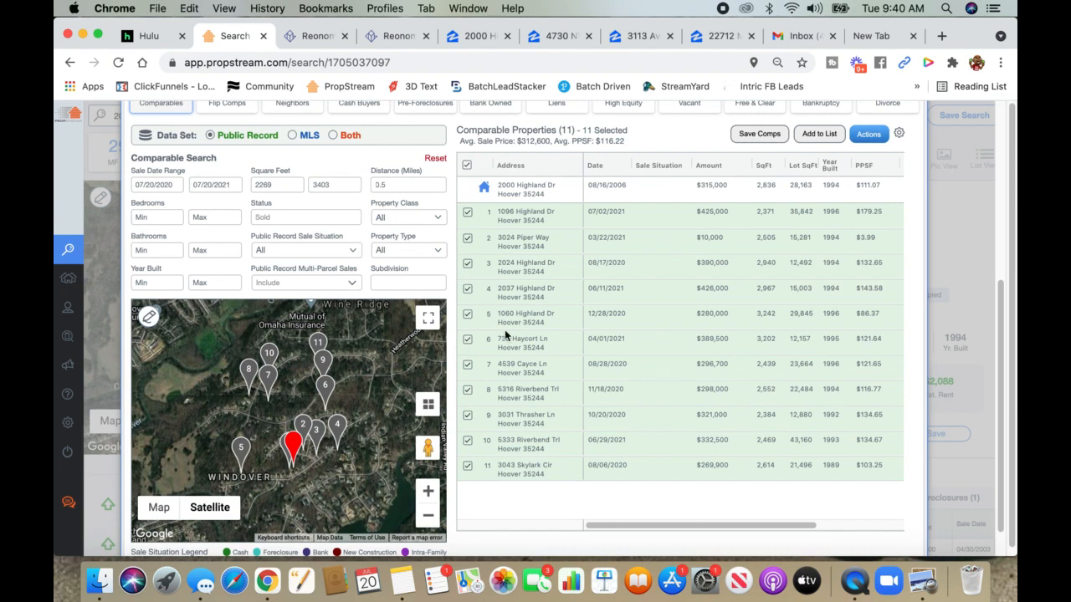
left_click(157, 509)
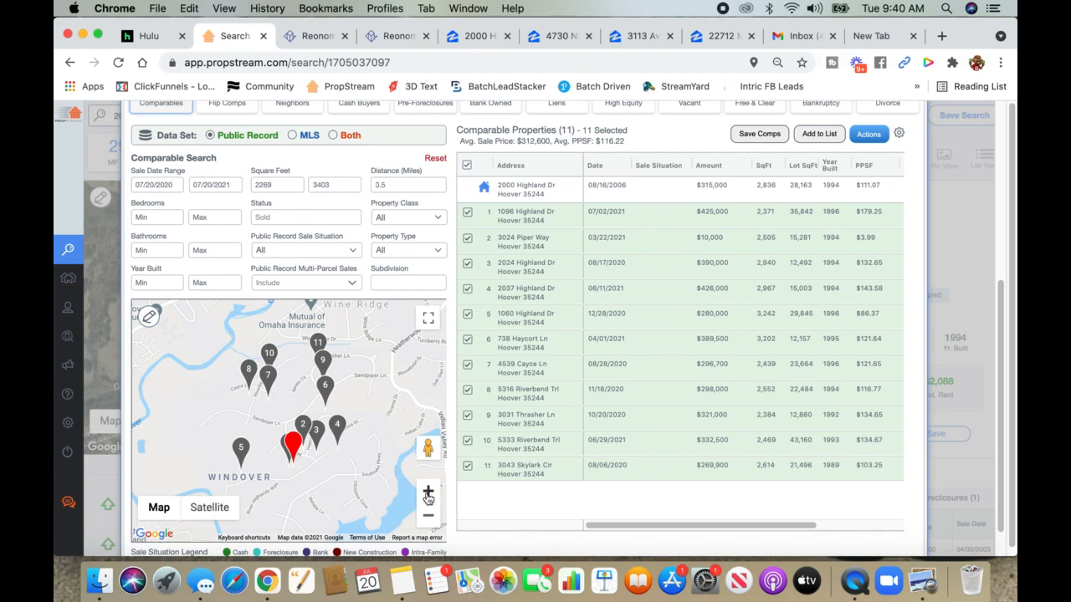
left_click(431, 326)
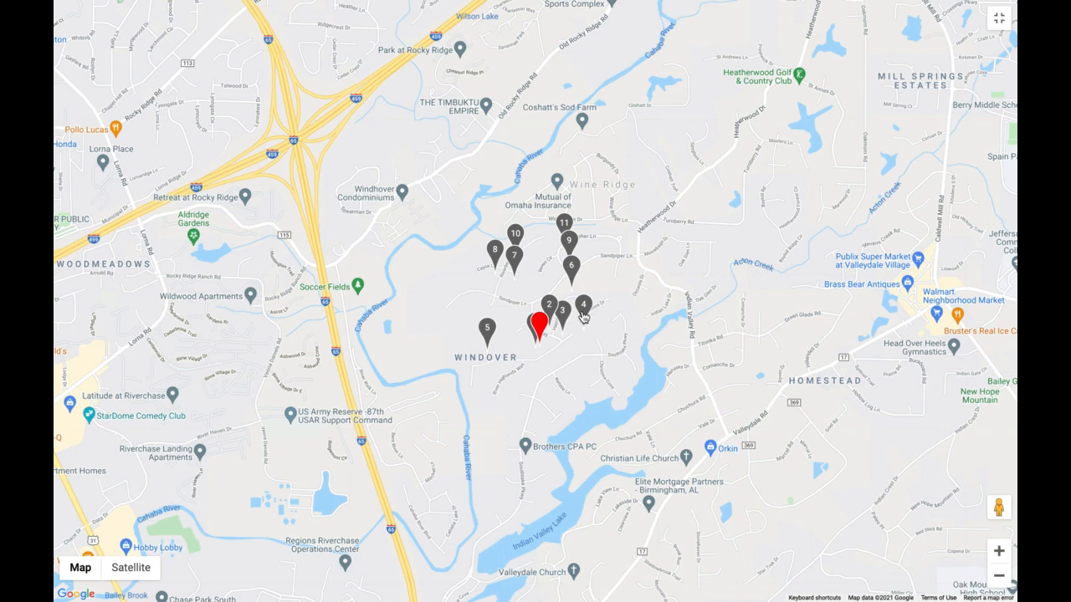
- Zoom the full-screen comps map out, then return to the 11-comparable list
left_click(999, 577)
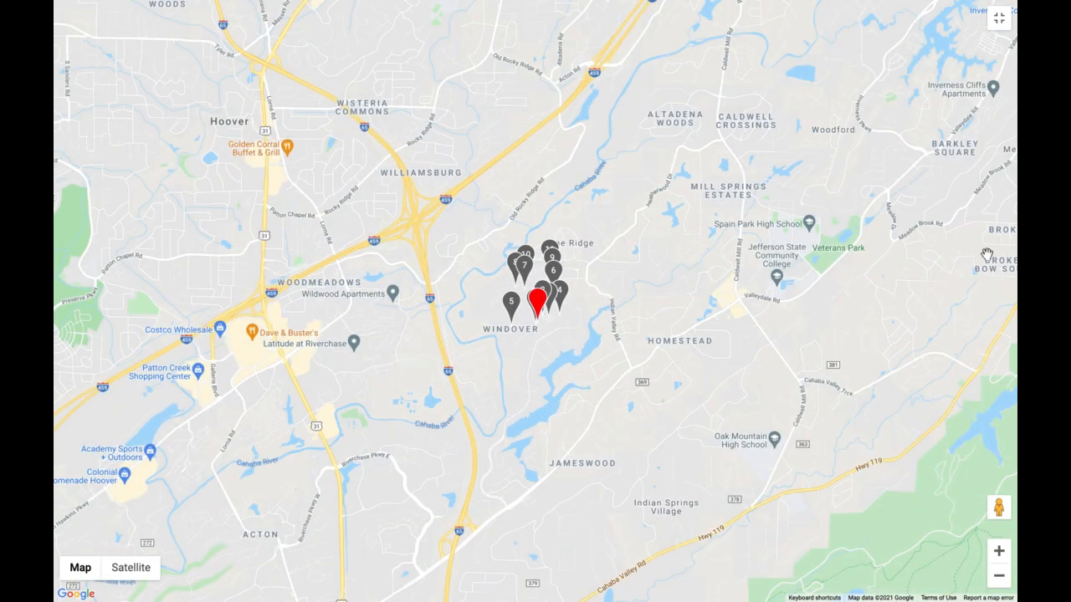
left_click(999, 18)
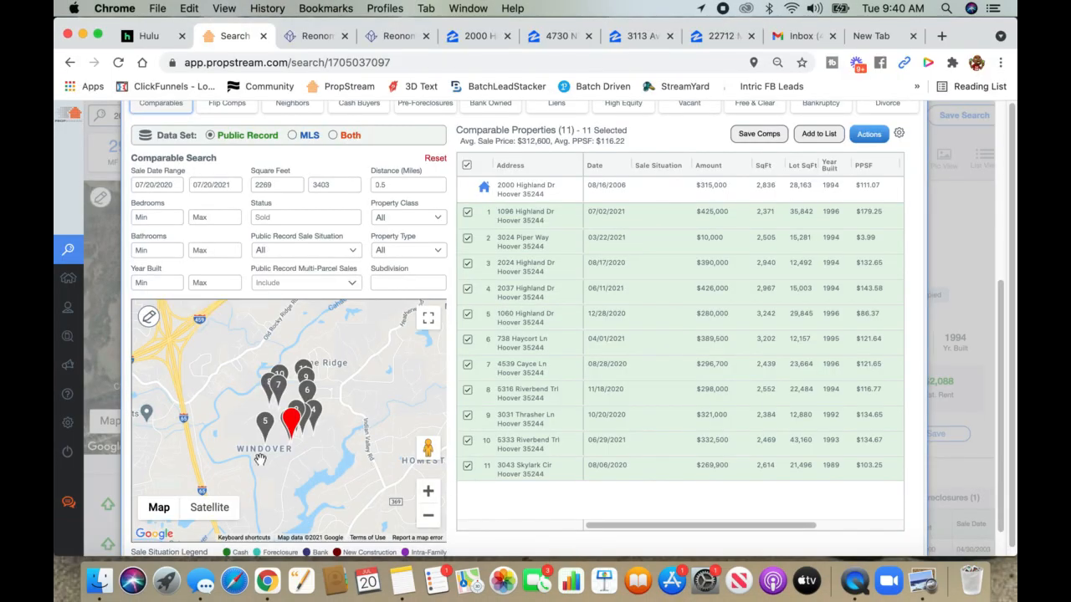
- Draw a four-corner area around the Windover comparables and search within it, leaving 6 sales
left_click(428, 496)
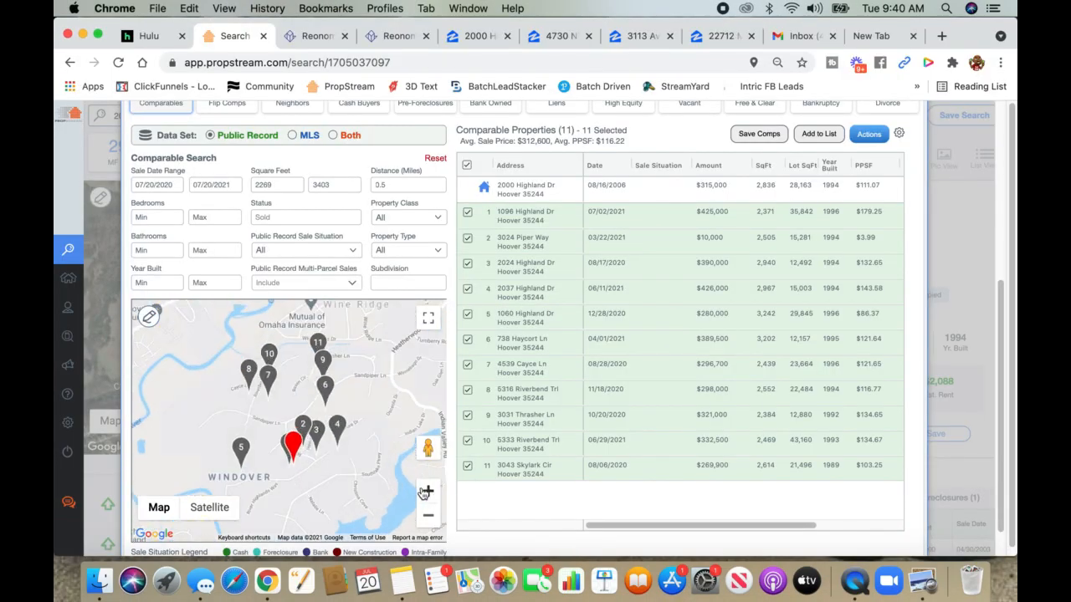
left_click_drag(331, 466, 343, 435)
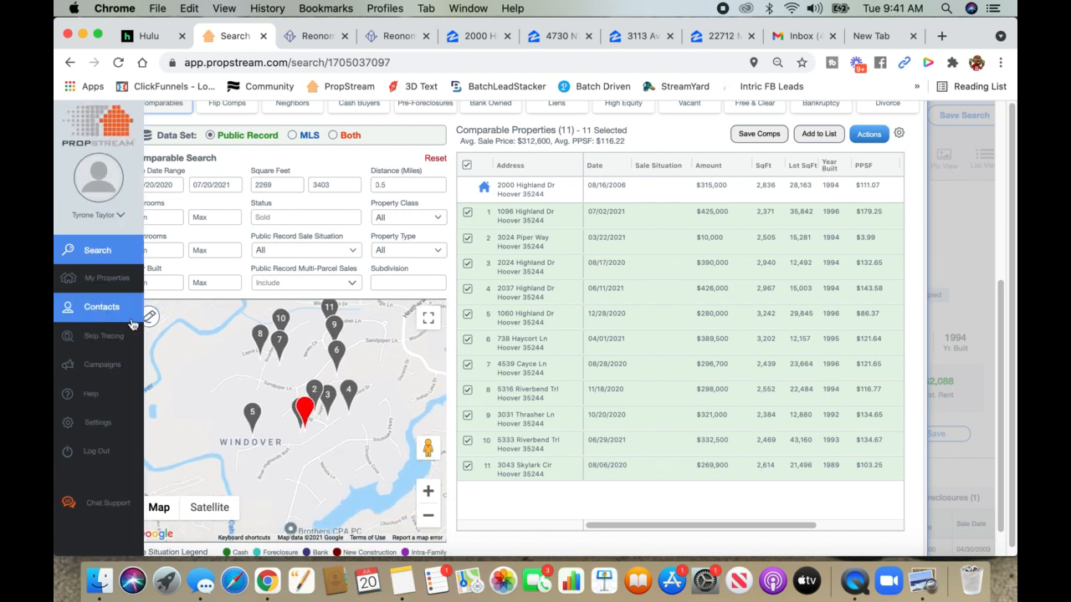
left_click(148, 316)
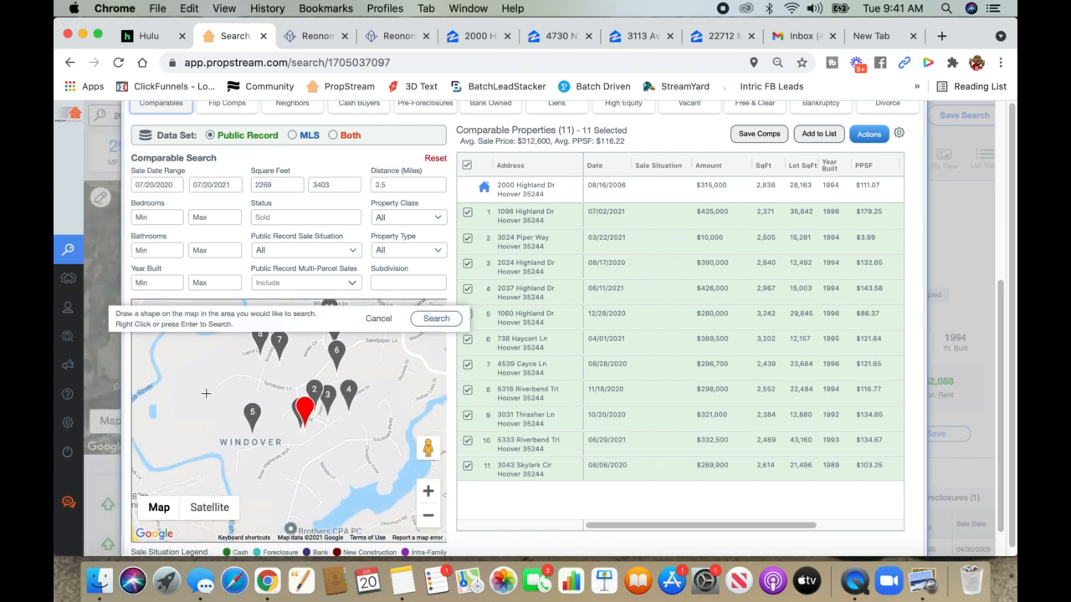
left_click(206, 393)
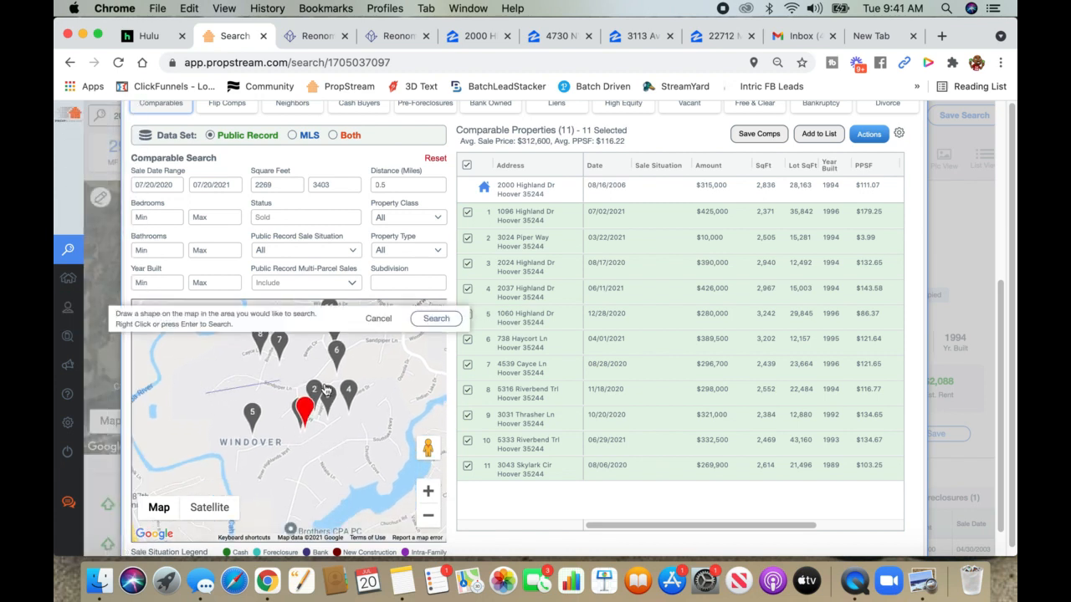
left_click(371, 371)
left_click(372, 439)
left_click(222, 469)
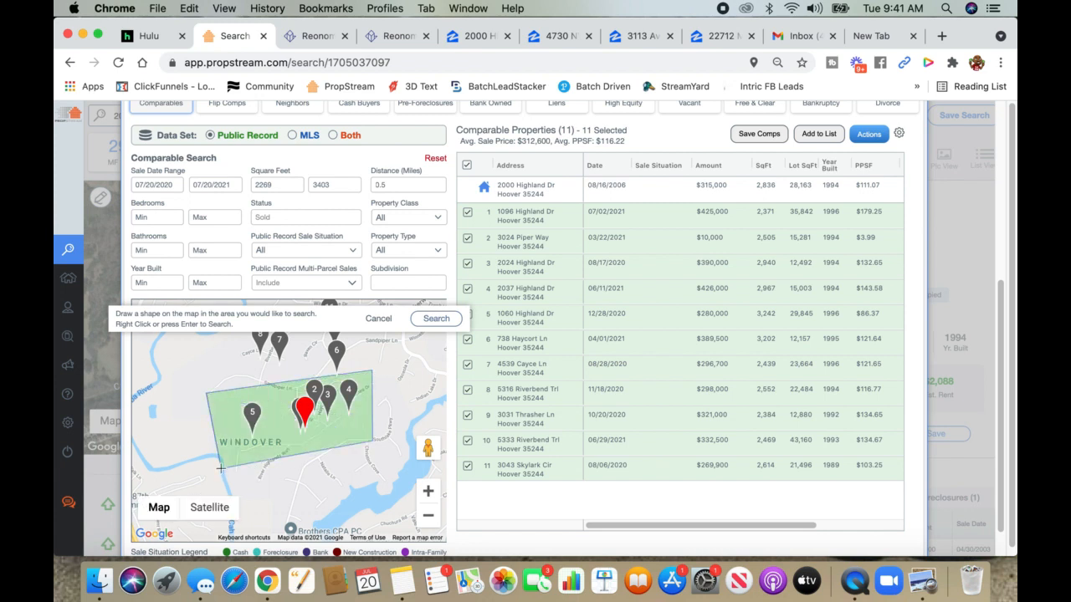
left_click(435, 319)
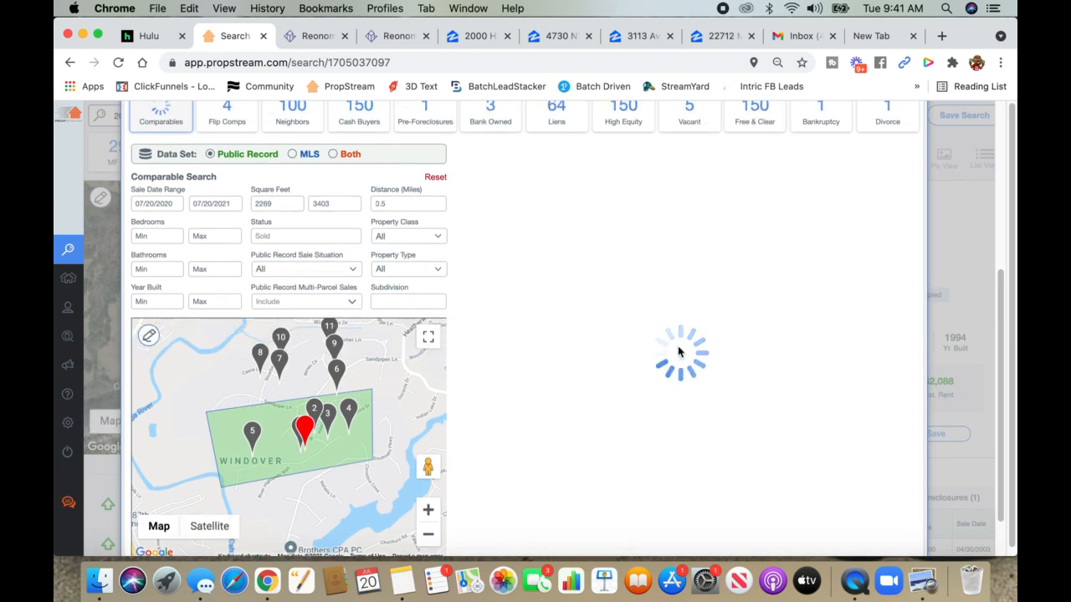
scroll(679, 351, "up", 2)
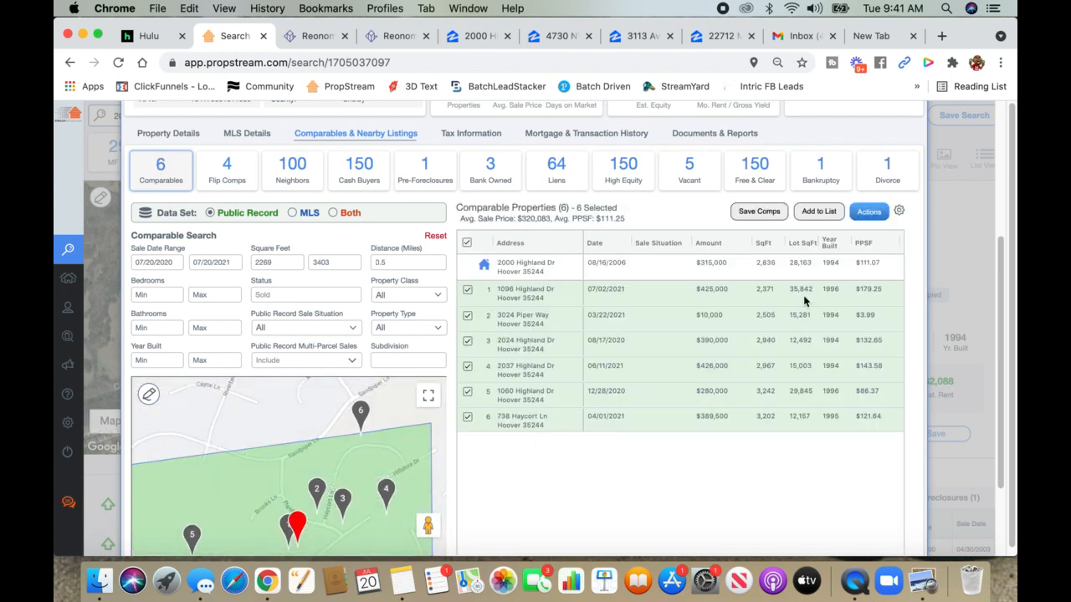
- Sort the six comparables by Year Built ascending, 1994 through 1996
left_click(830, 244)
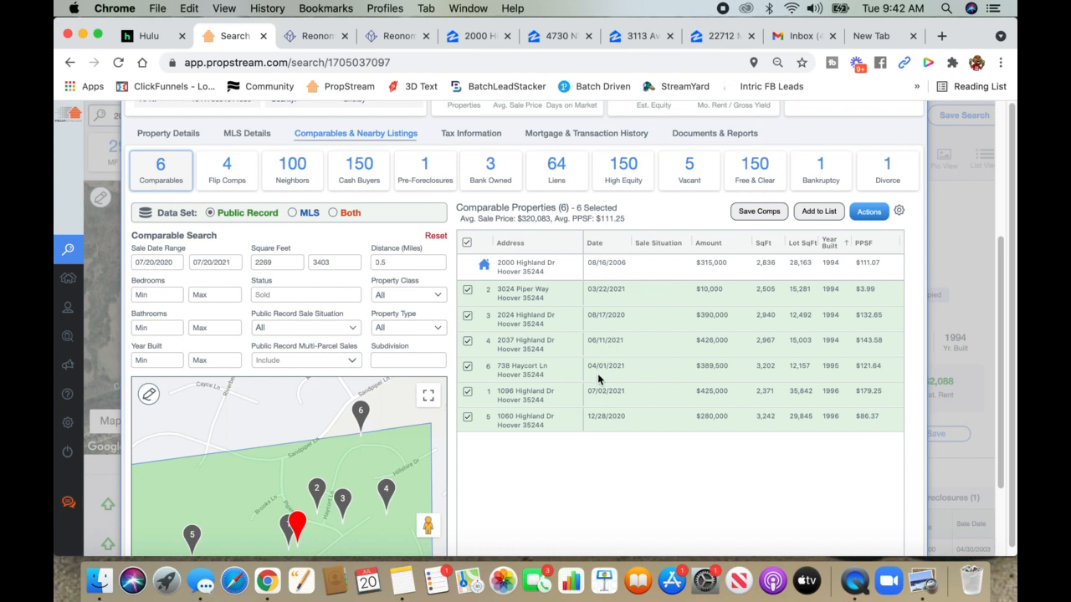
scroll(505, 419, "down", 1)
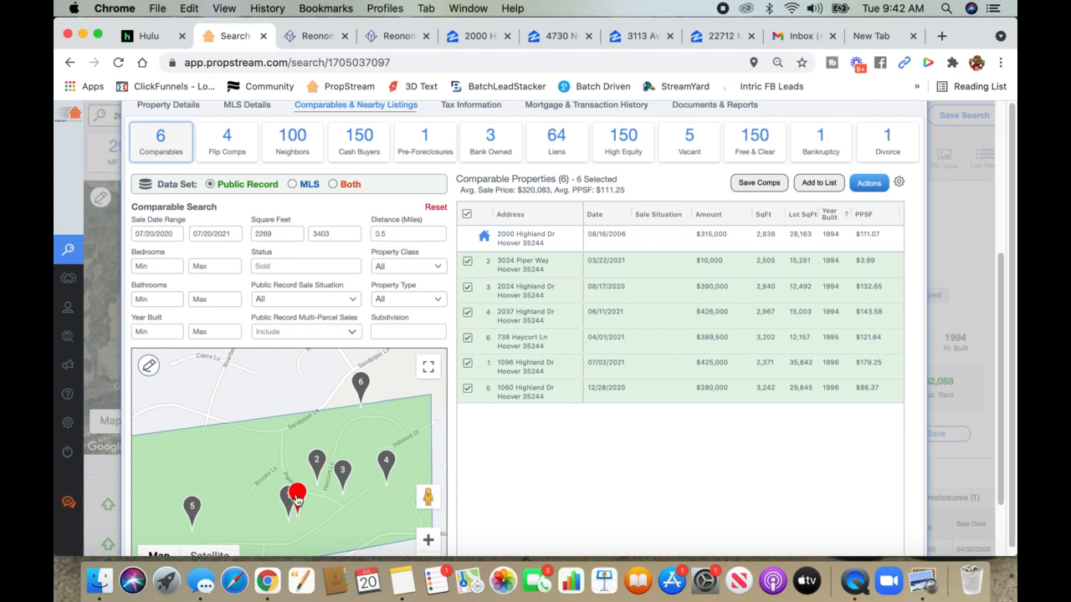
scroll(480, 461, "down", 1)
scroll(480, 461, "down", 1)
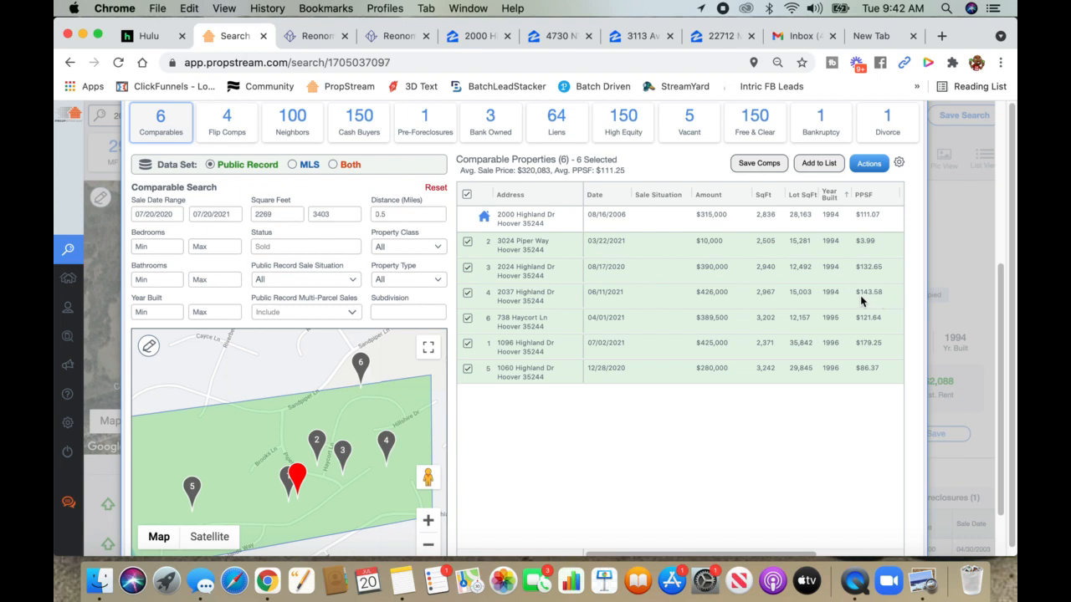
left_click(475, 36)
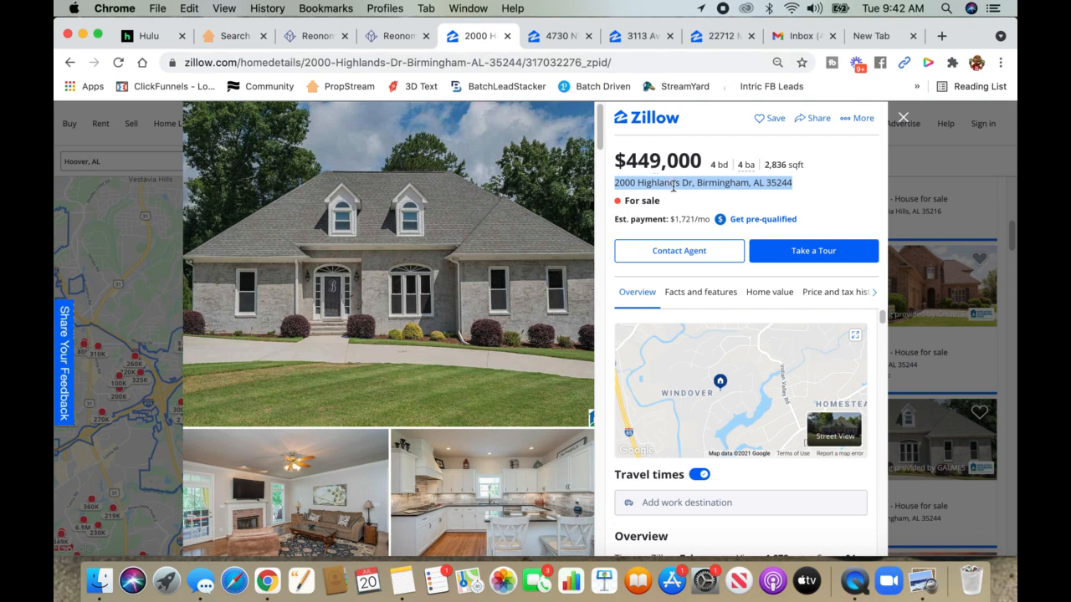
- Deselect the Zillow address and switch between the Zillow listing and PropStream comparables
left_click(673, 186)
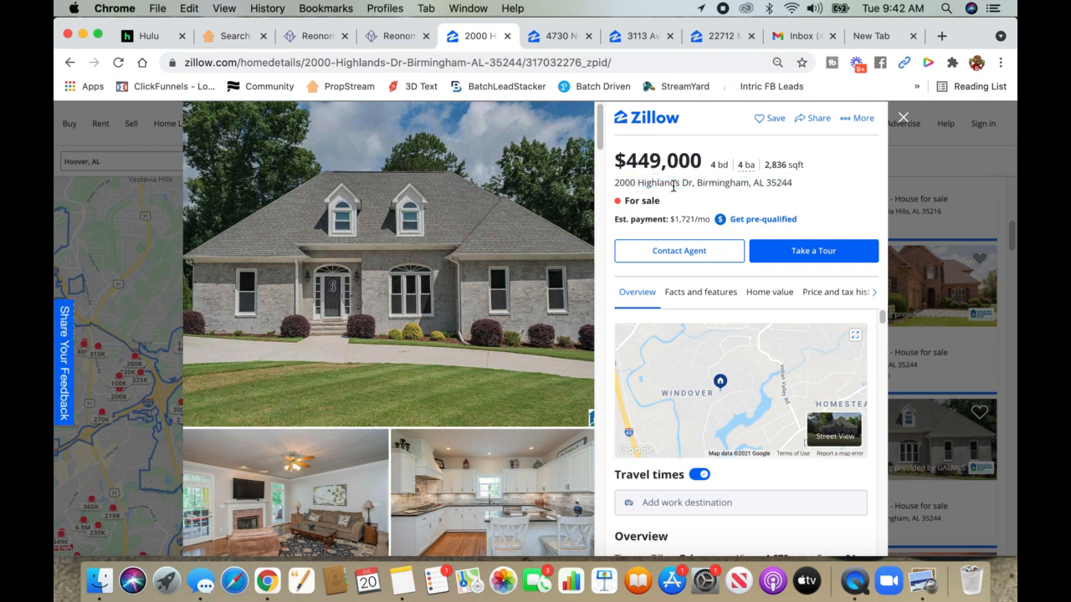
left_click(236, 39)
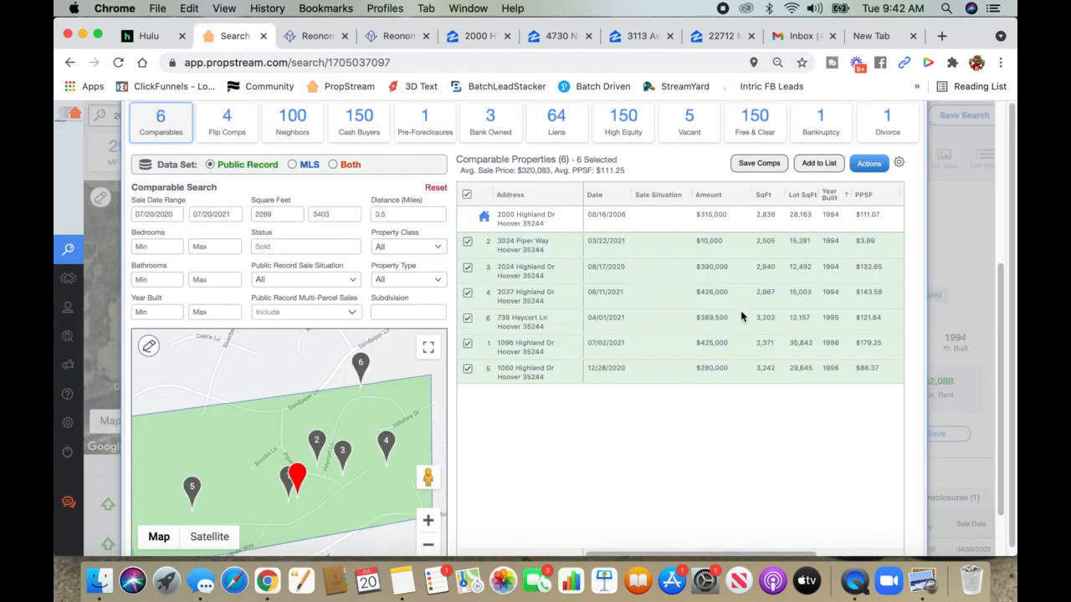
left_click(462, 37)
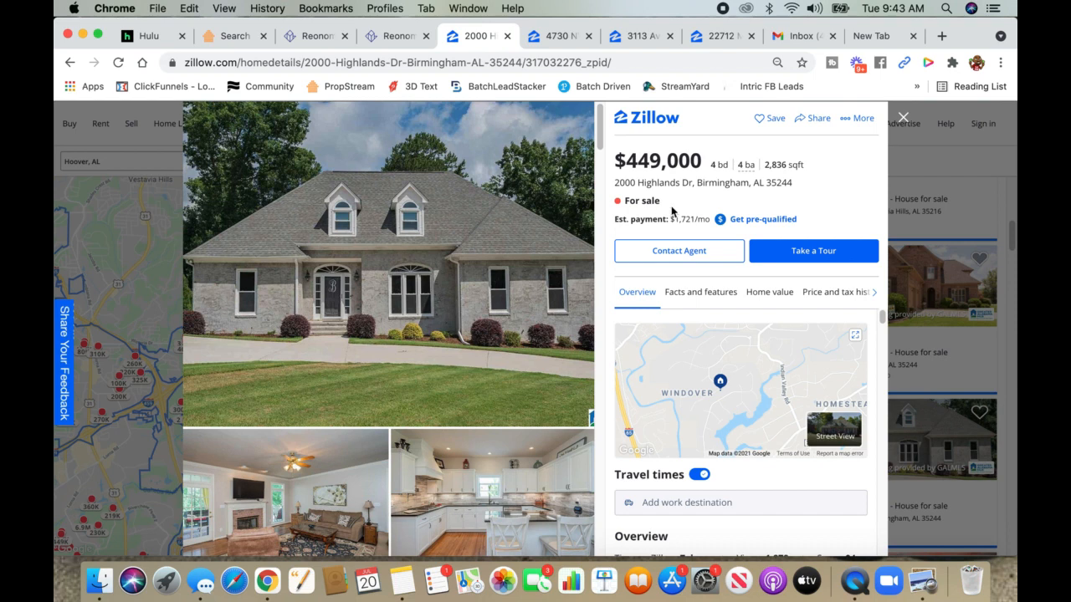
left_click(228, 38)
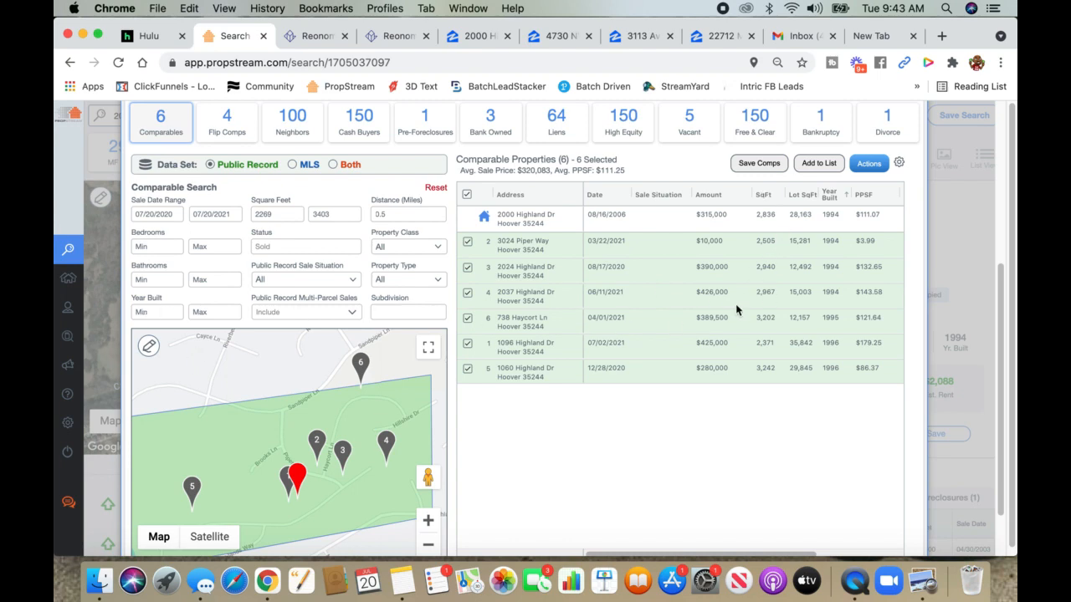
left_click(474, 36)
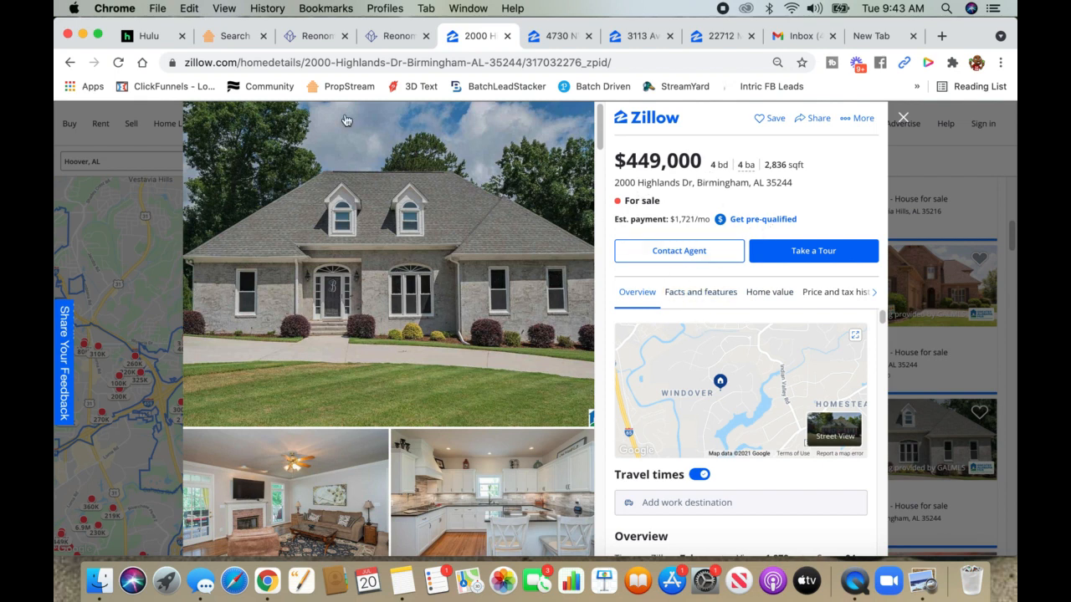
left_click(545, 40)
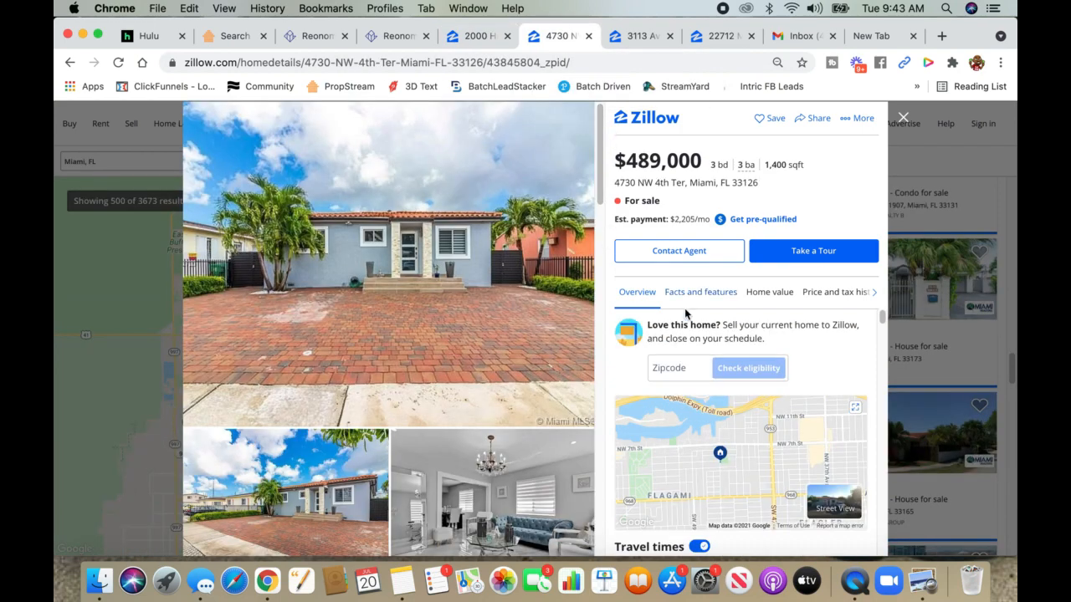
triple_click(678, 183)
right_click(678, 182)
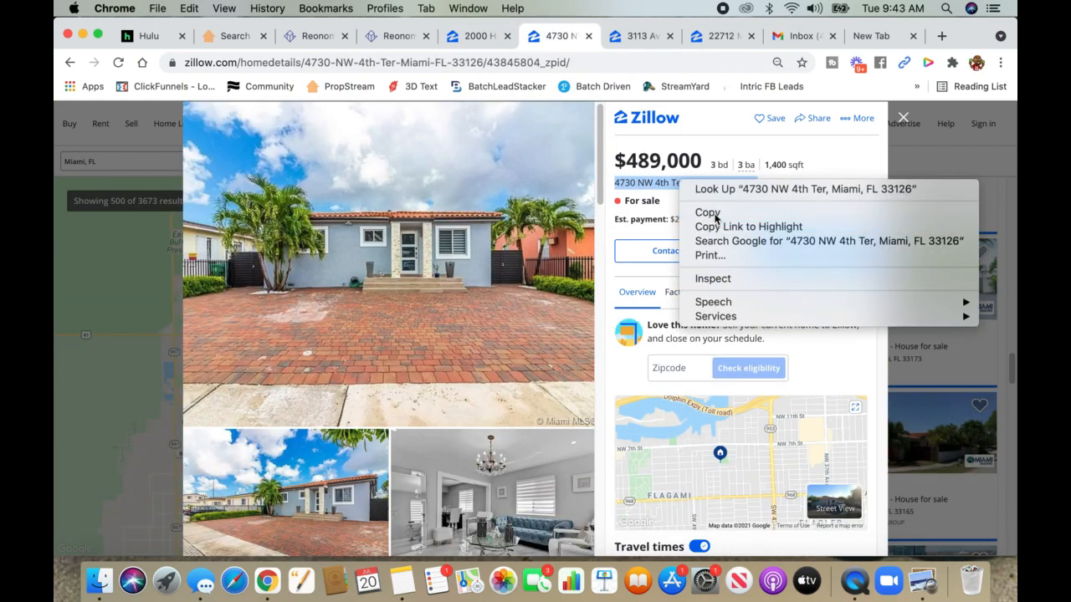
left_click(699, 210)
left_click(234, 36)
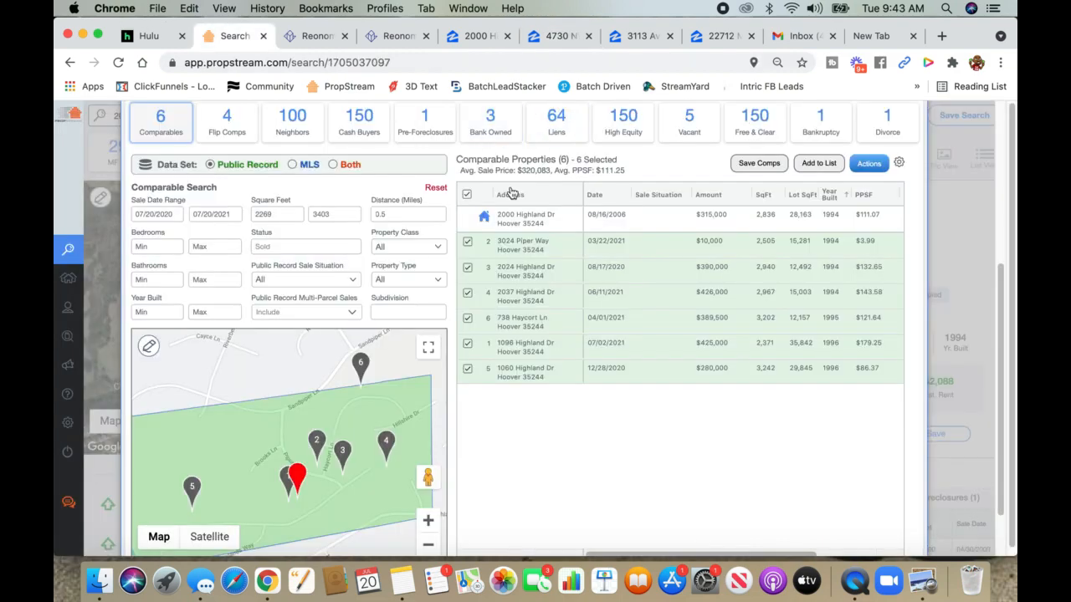
- Replace the search with the pasted Miami address, open its $430,990 record and show its 20 comparables
scroll(513, 193, "up", 5)
left_click(911, 131)
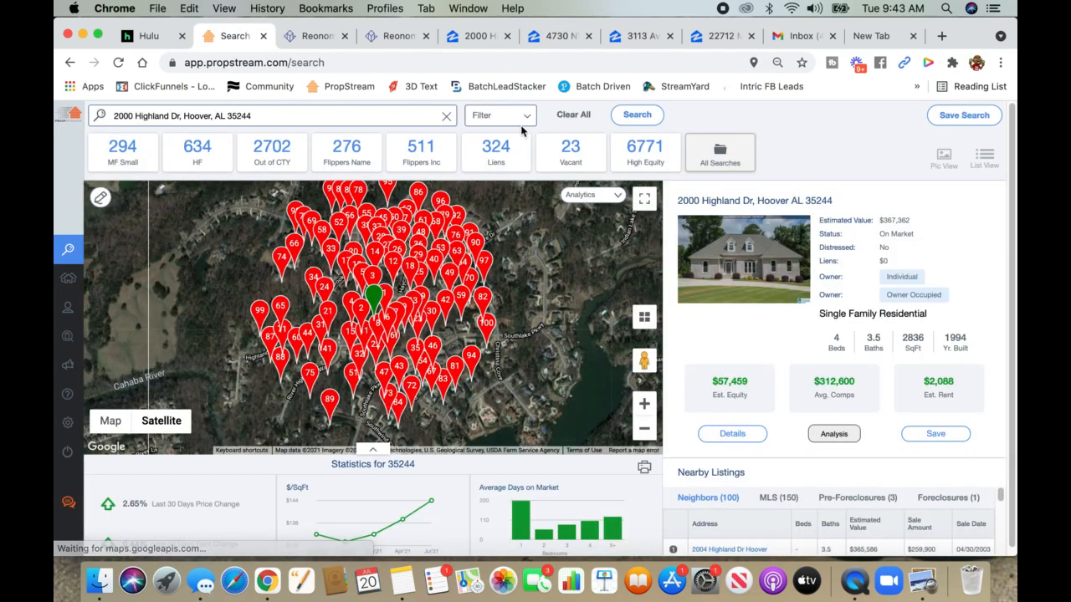
left_click(583, 116)
right_click(355, 119)
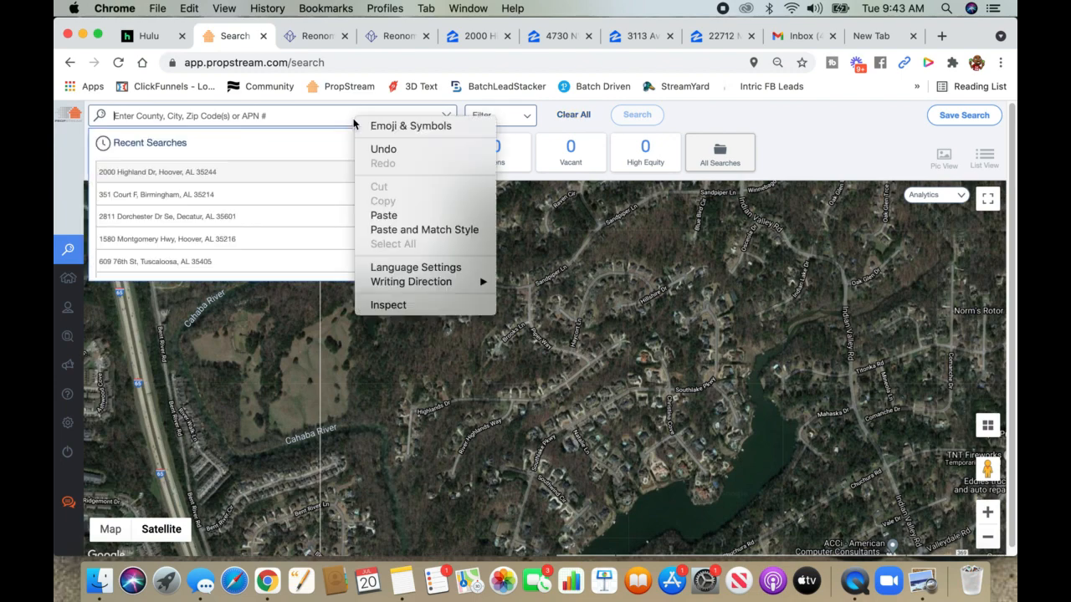
left_click(382, 215)
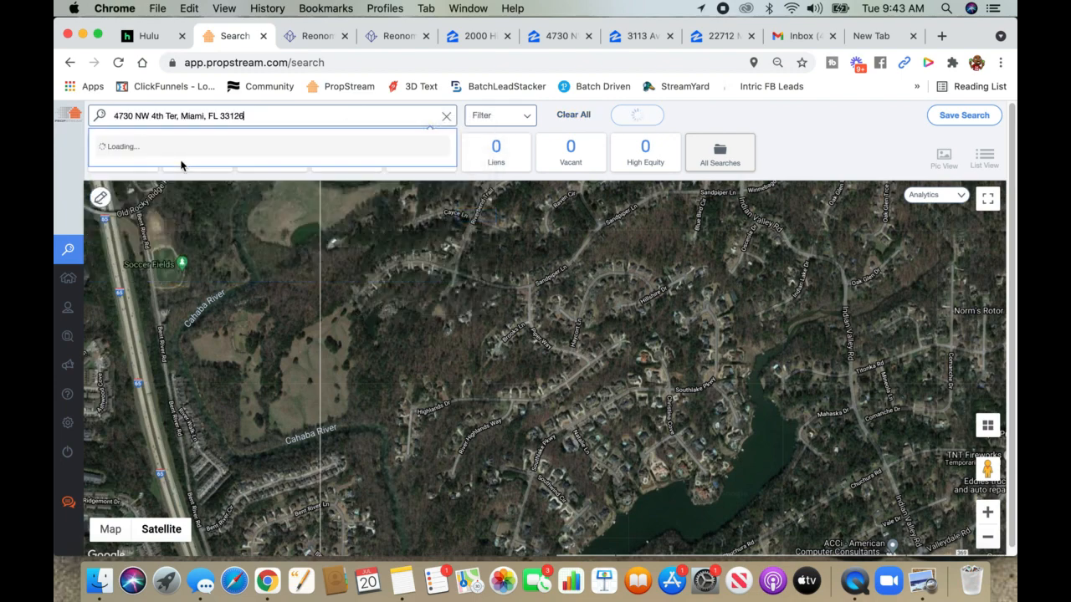
left_click(167, 149)
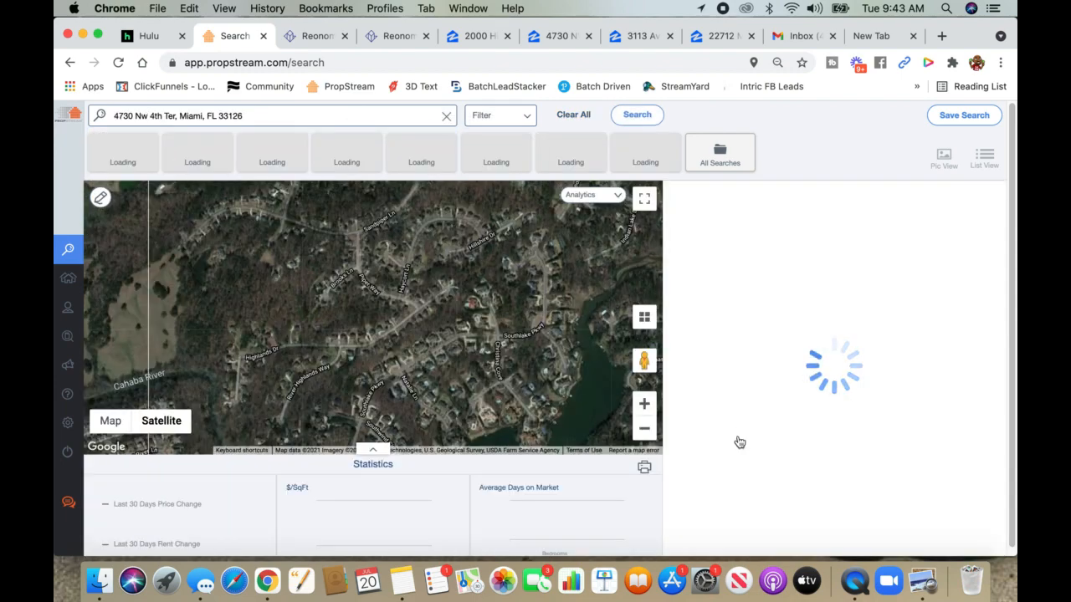
left_click(730, 435)
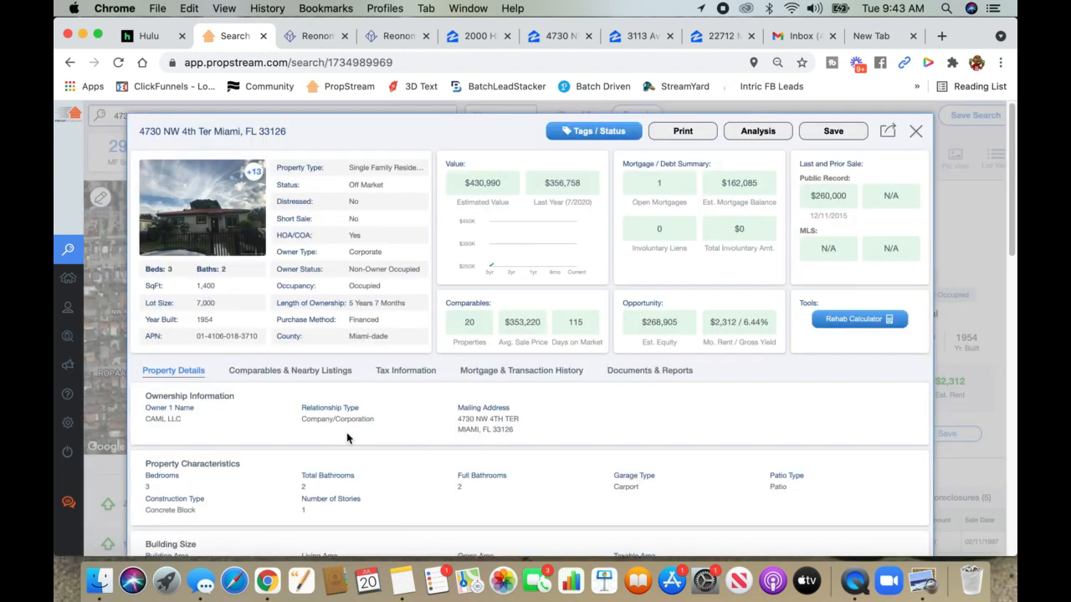
left_click(256, 374)
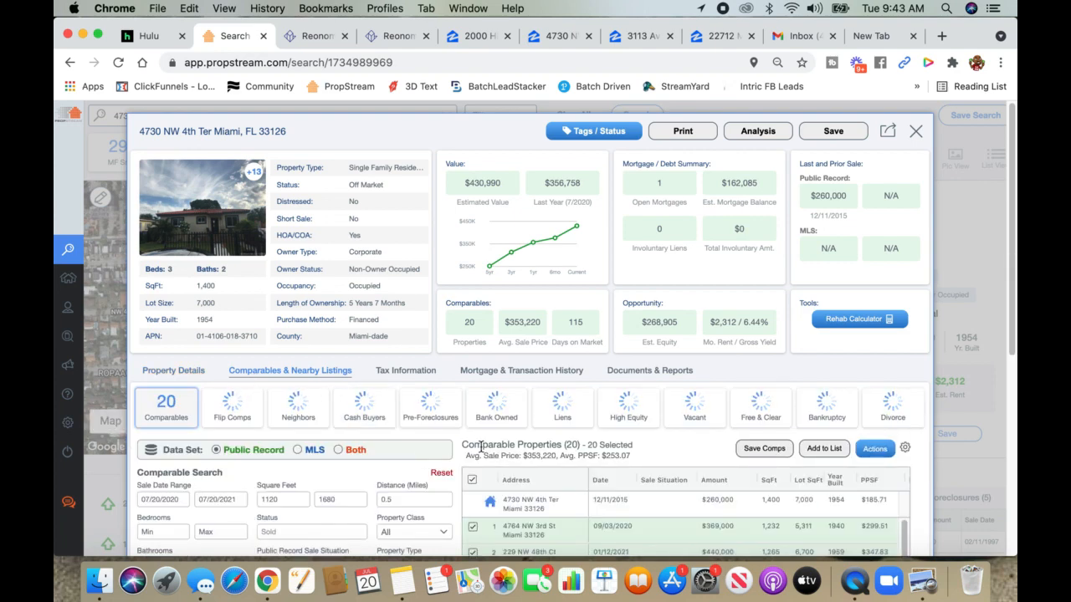
- Set the Miami comps map to road view and filter to 1120–1680 sq ft within 0.5 miles
scroll(469, 444, "down", 5)
scroll(462, 443, "down", 5)
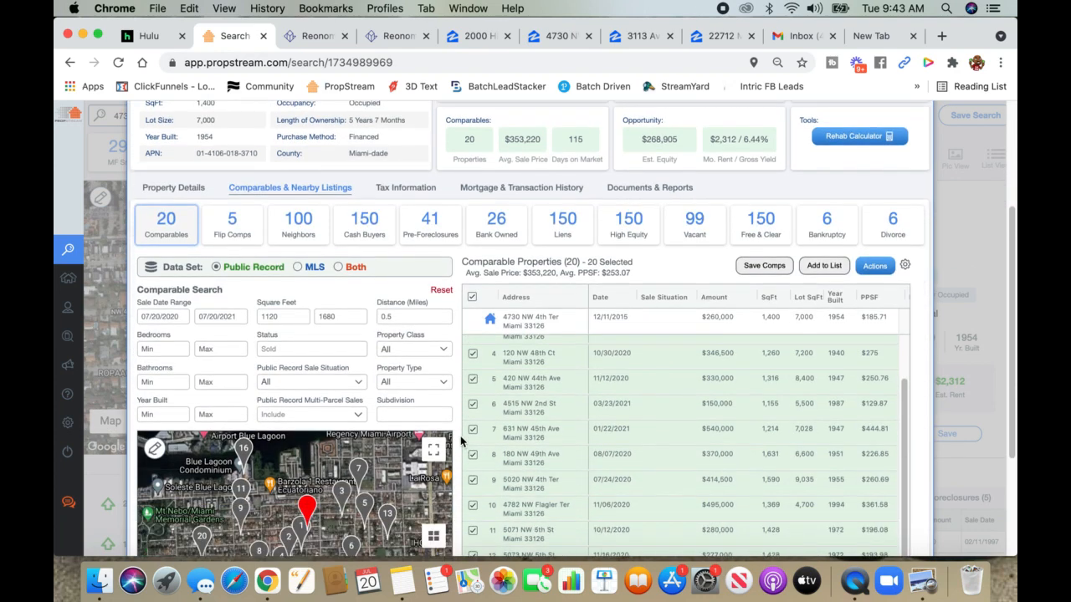
left_click(159, 512)
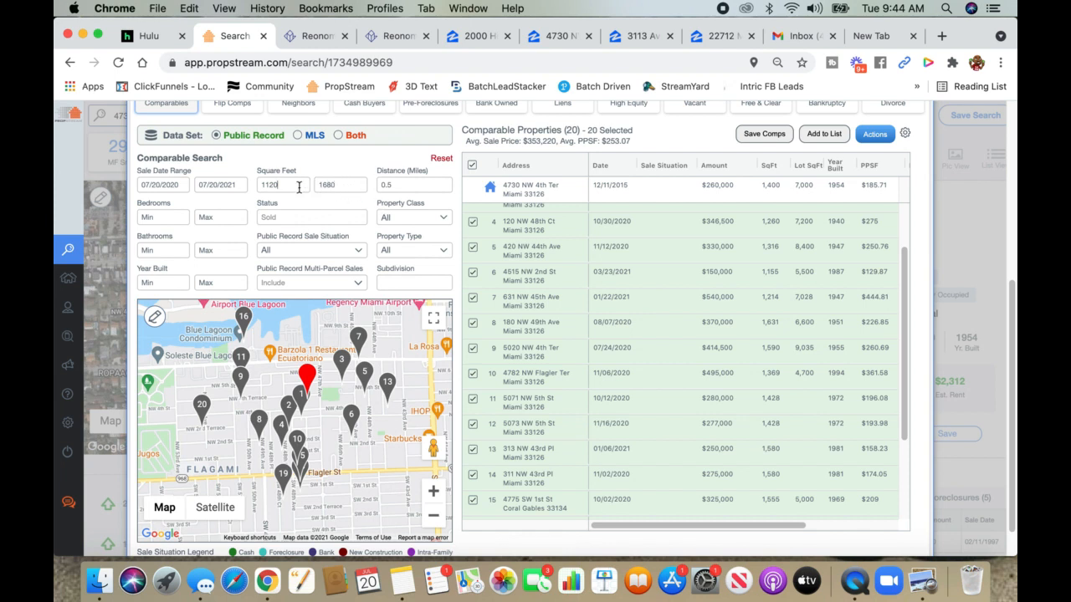
left_click(298, 189)
mouse_move(146, 529)
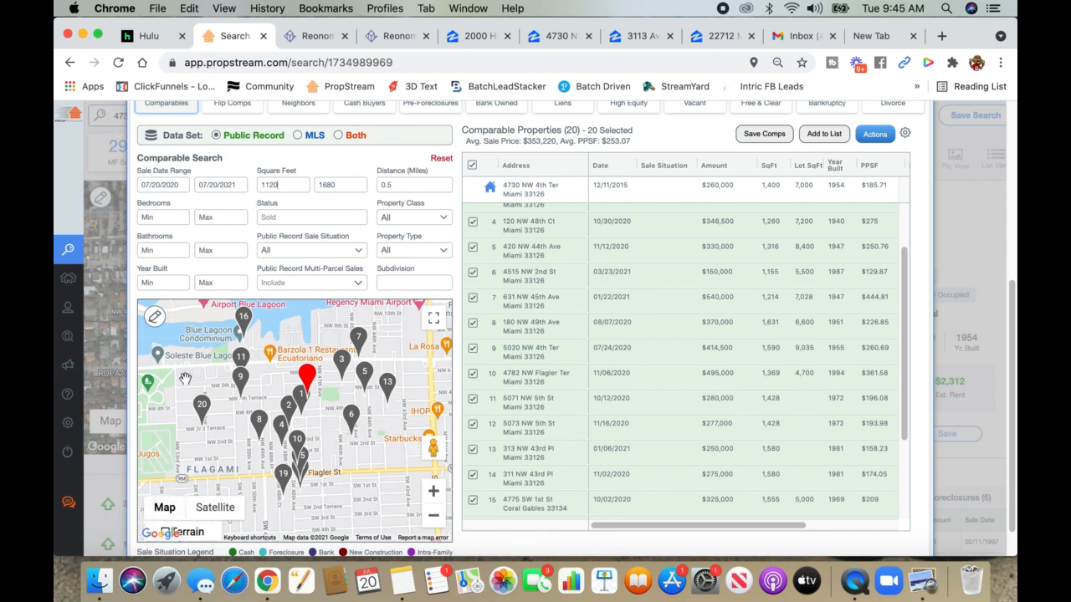
- Draw a four-corner area around the Miami subject and search, leaving 12 comparable sales
left_click(156, 318)
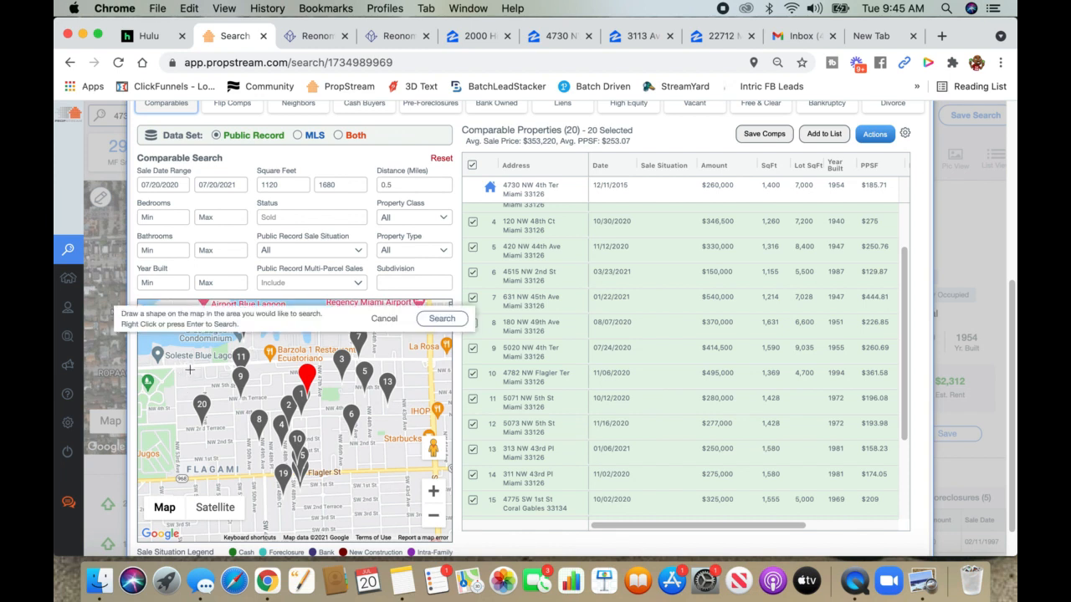
left_click(414, 368)
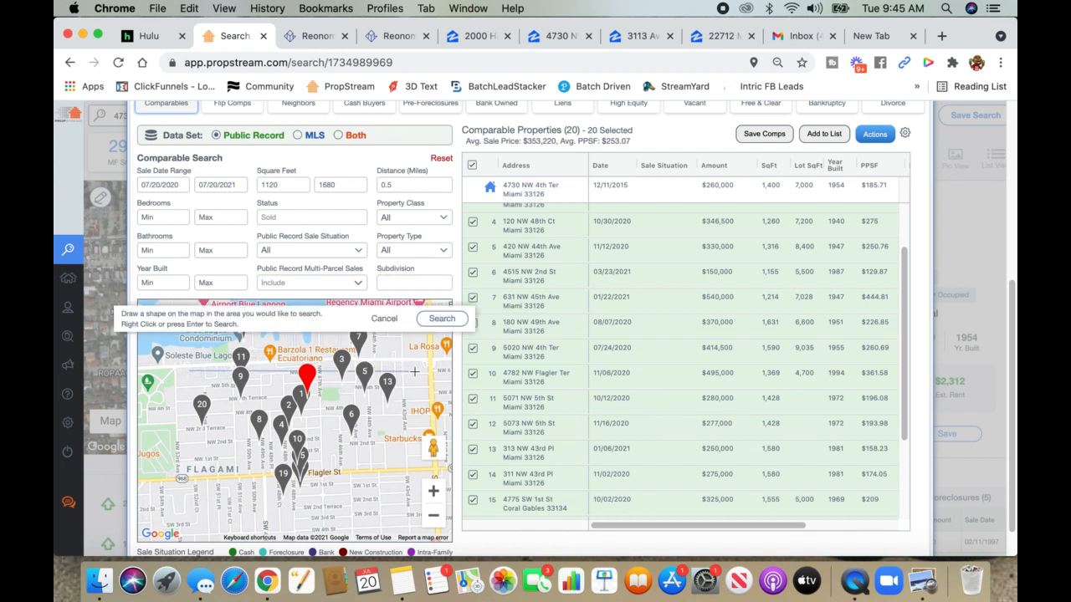
left_click(189, 372)
left_click(390, 469)
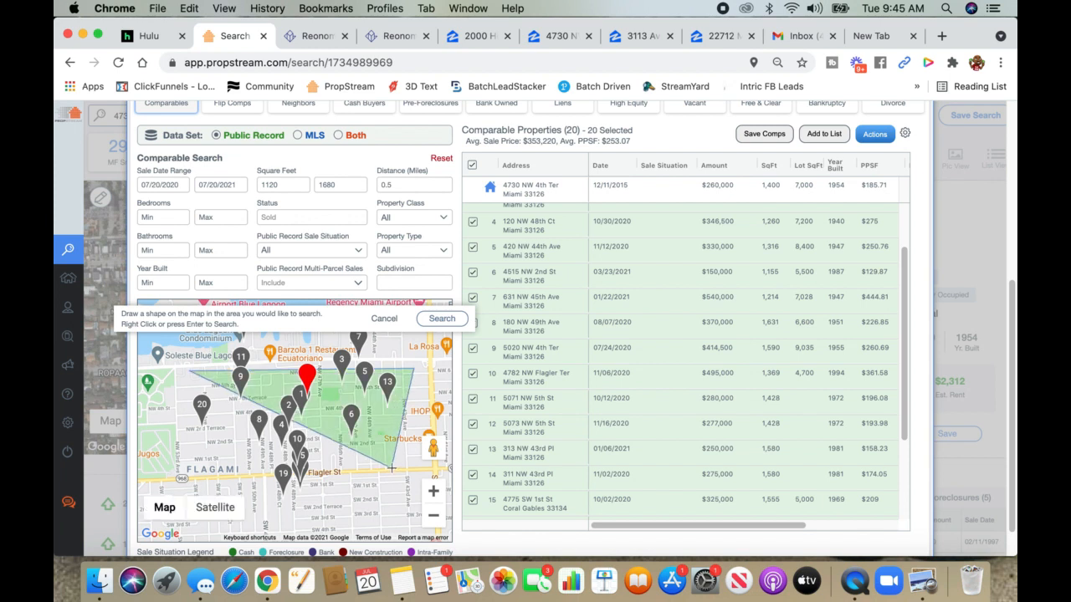
left_click(180, 459)
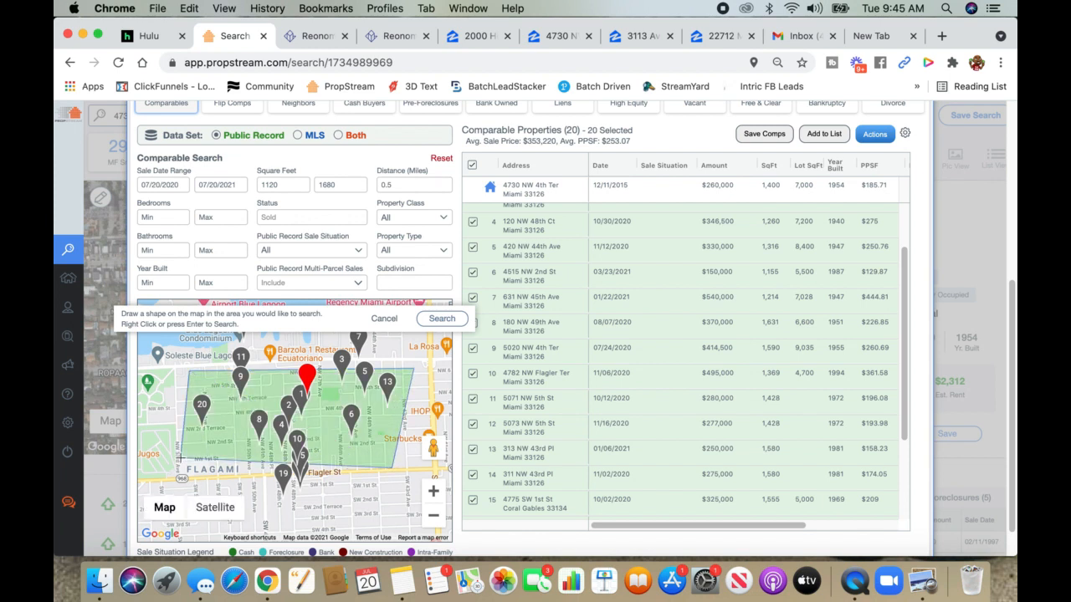
left_click(437, 322)
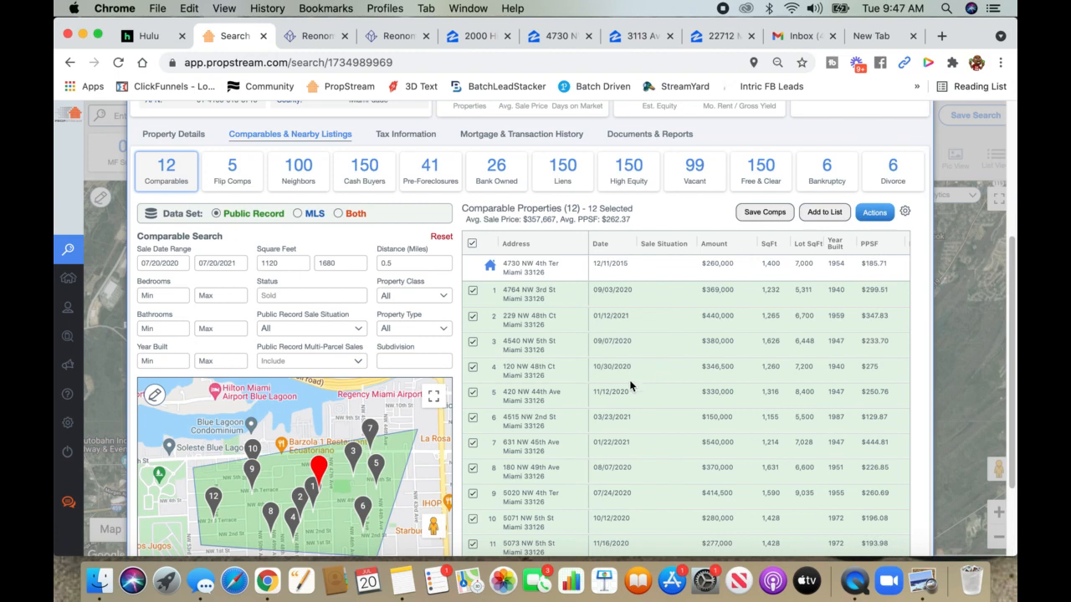
scroll(634, 382, "down", 1)
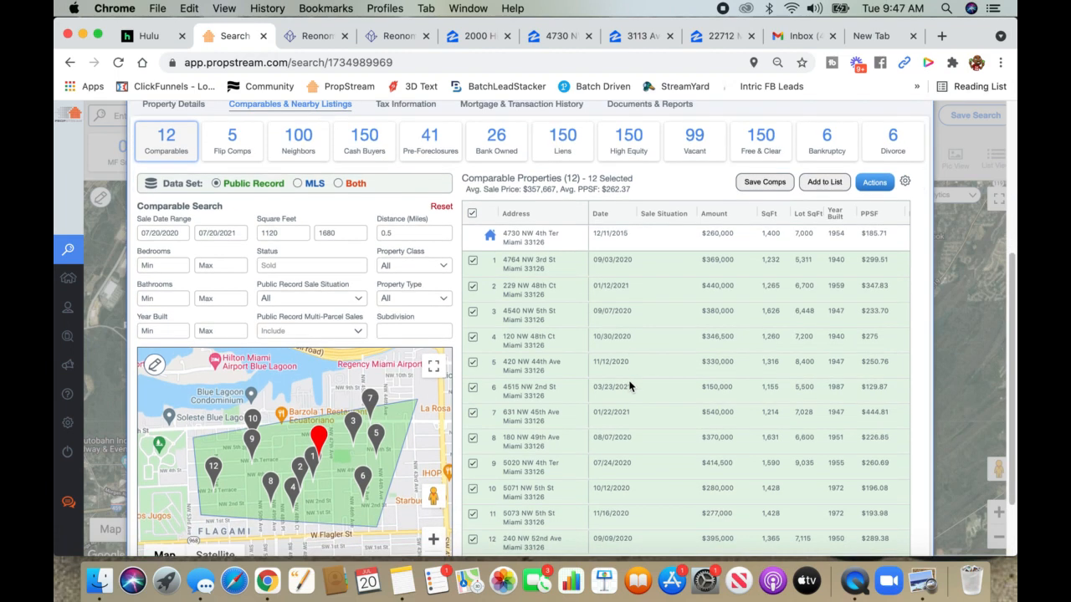
left_click(834, 217)
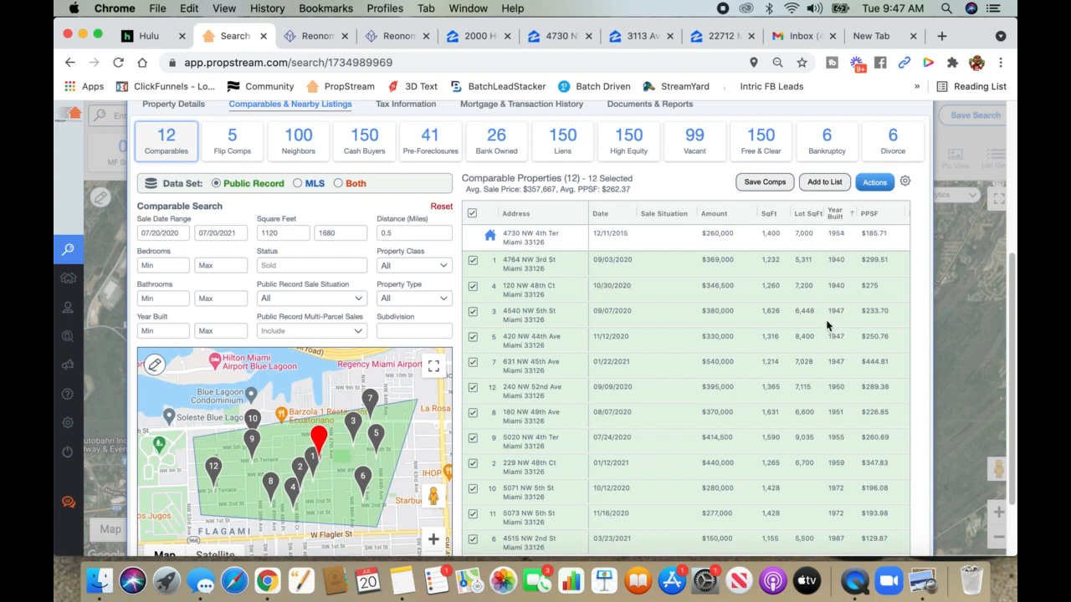
scroll(842, 359, "up", 1)
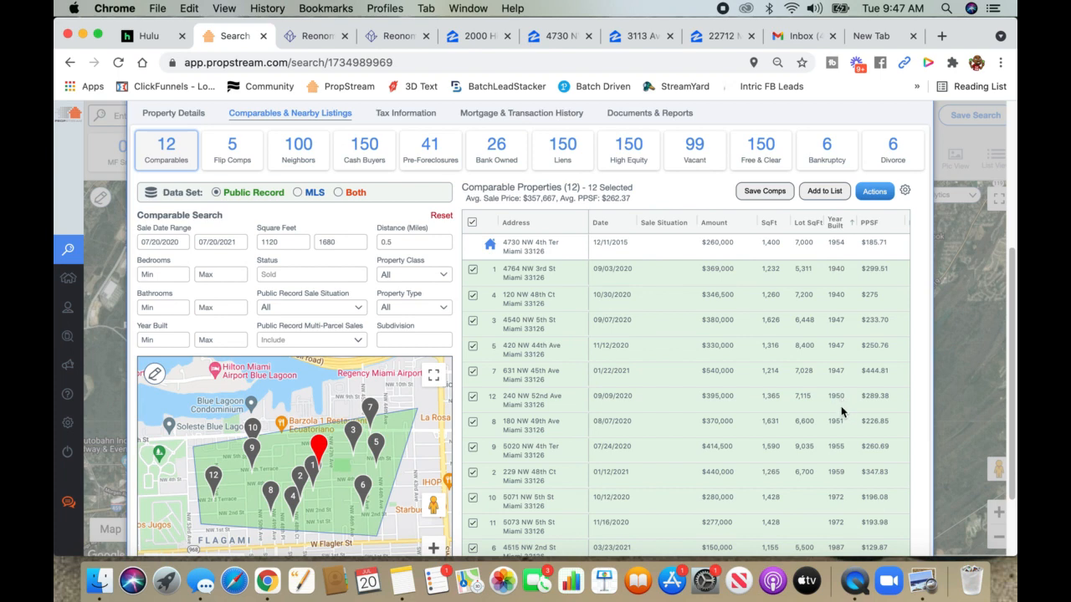
scroll(841, 406, "down", 3)
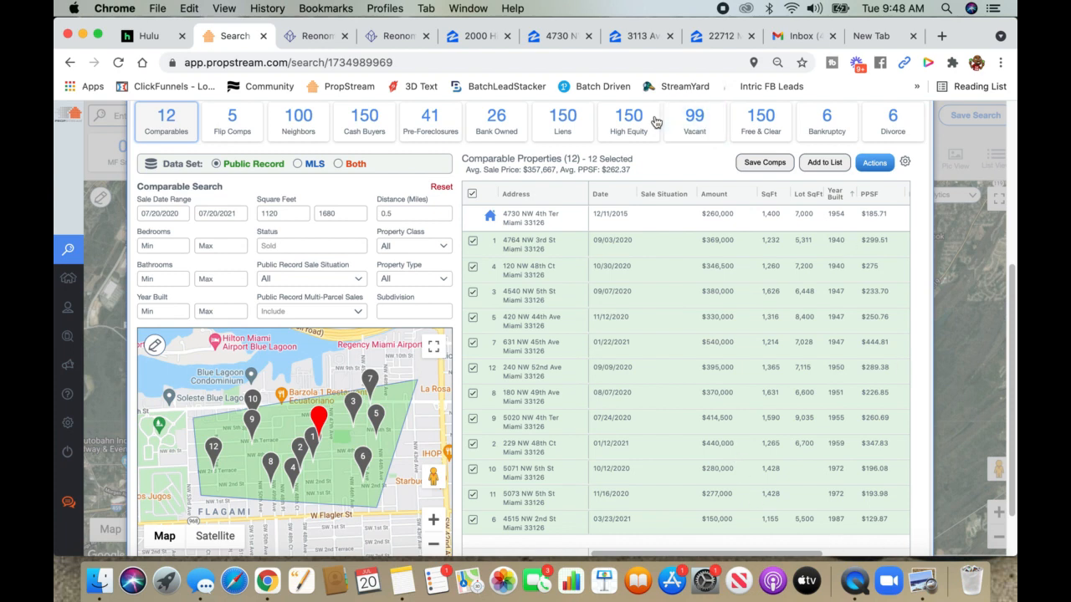
left_click(545, 37)
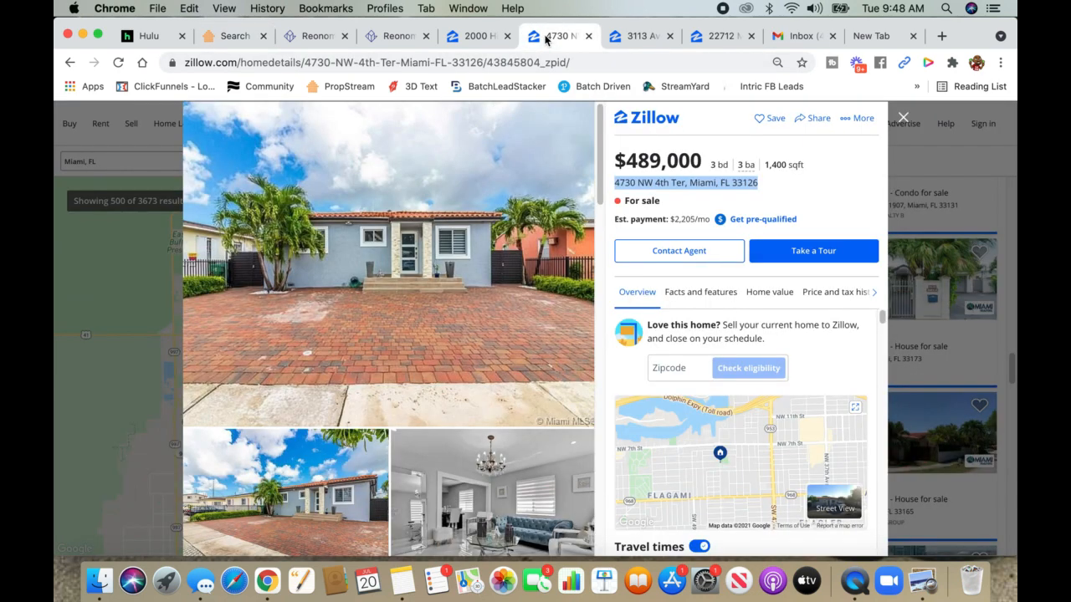
left_click(207, 40)
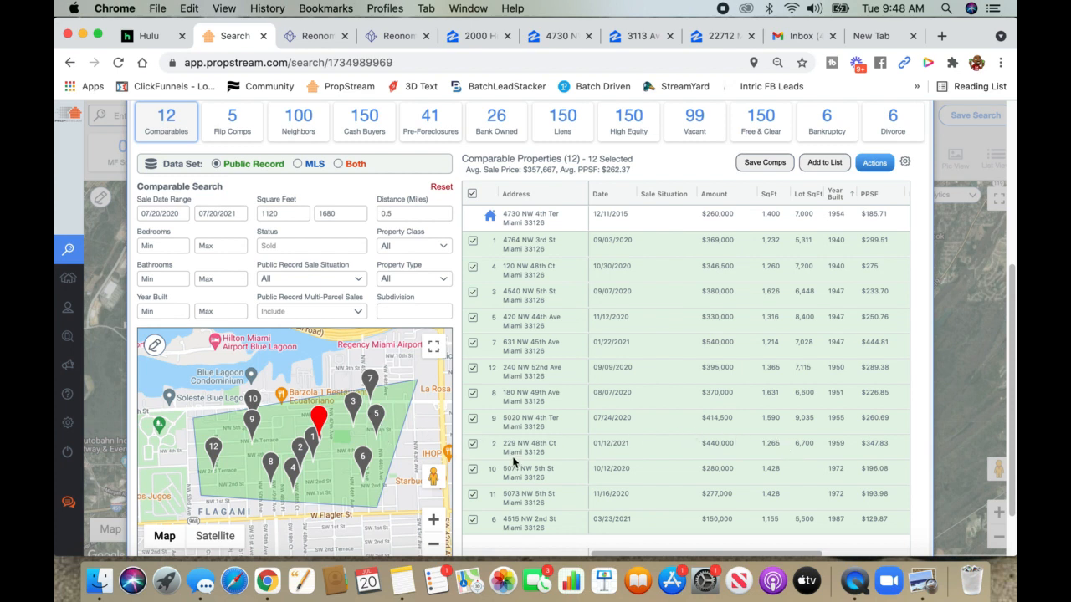
scroll(593, 400, "up", 2)
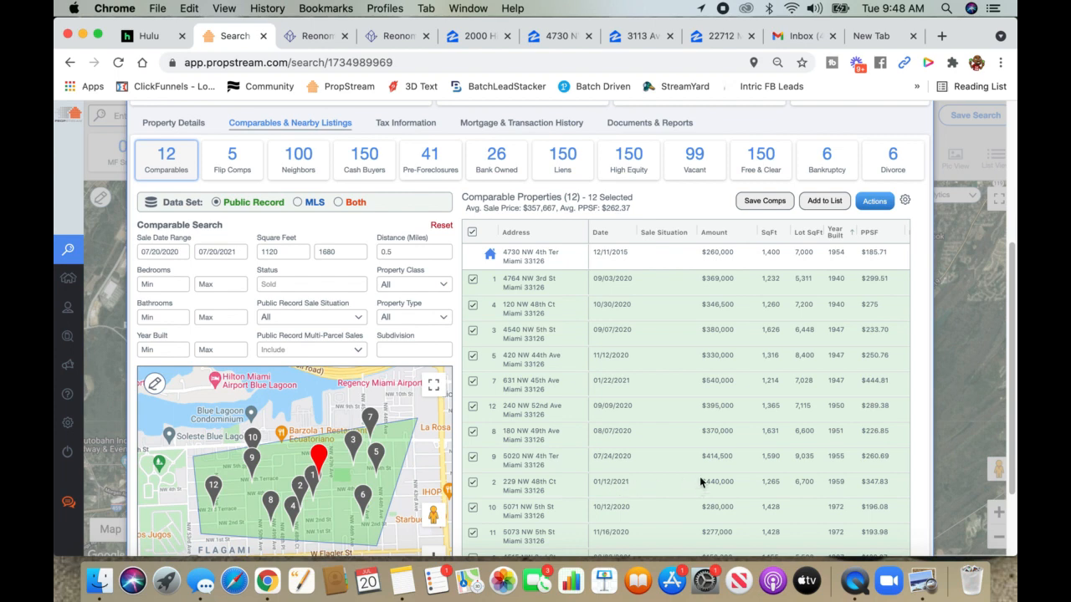
left_click(458, 36)
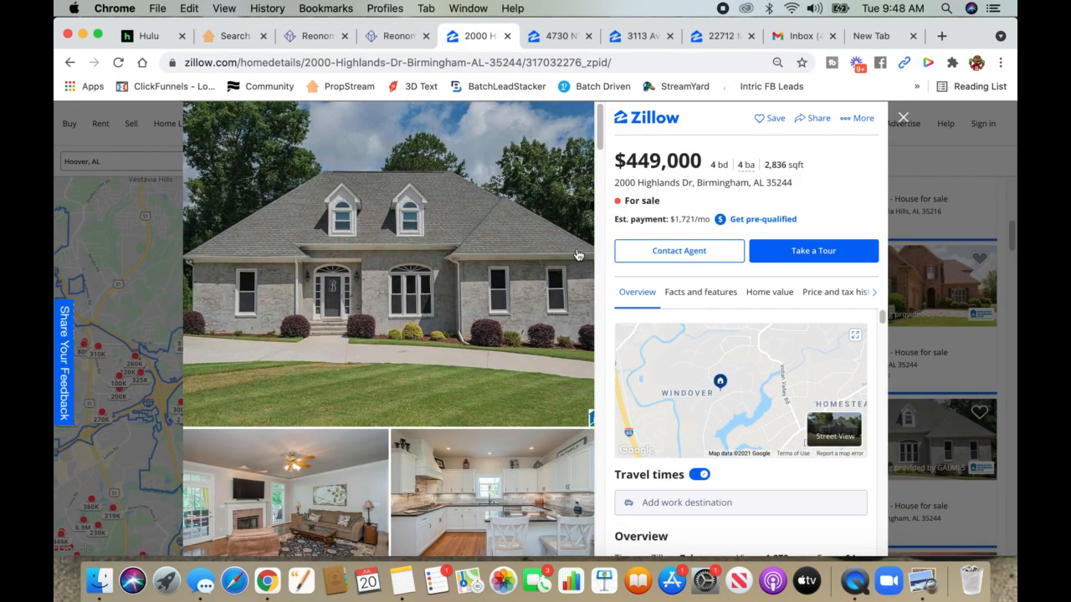
left_click(557, 38)
triple_click(632, 179)
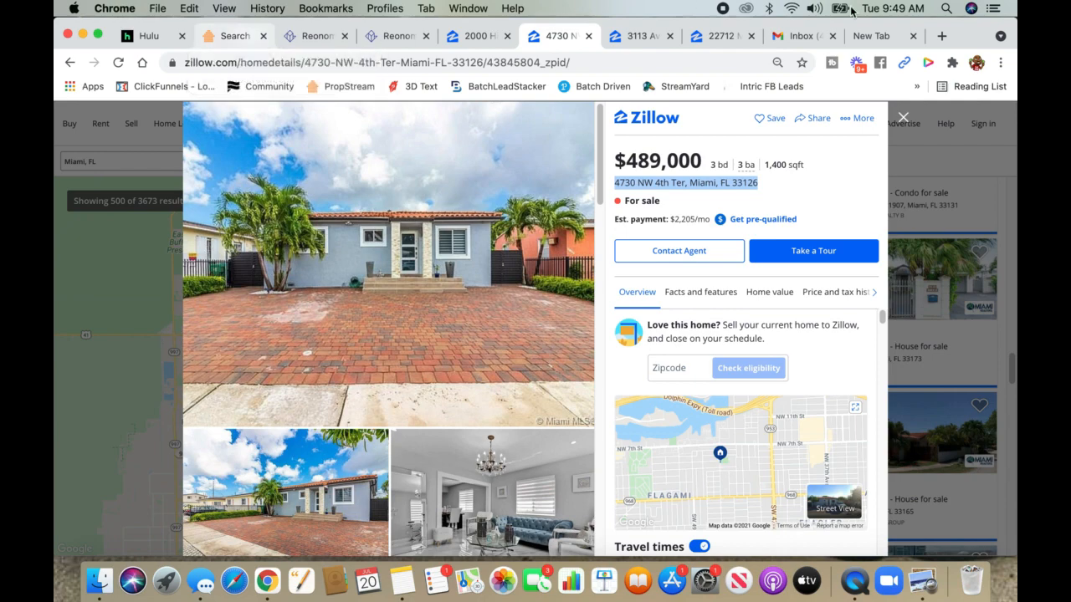
left_click(717, 37)
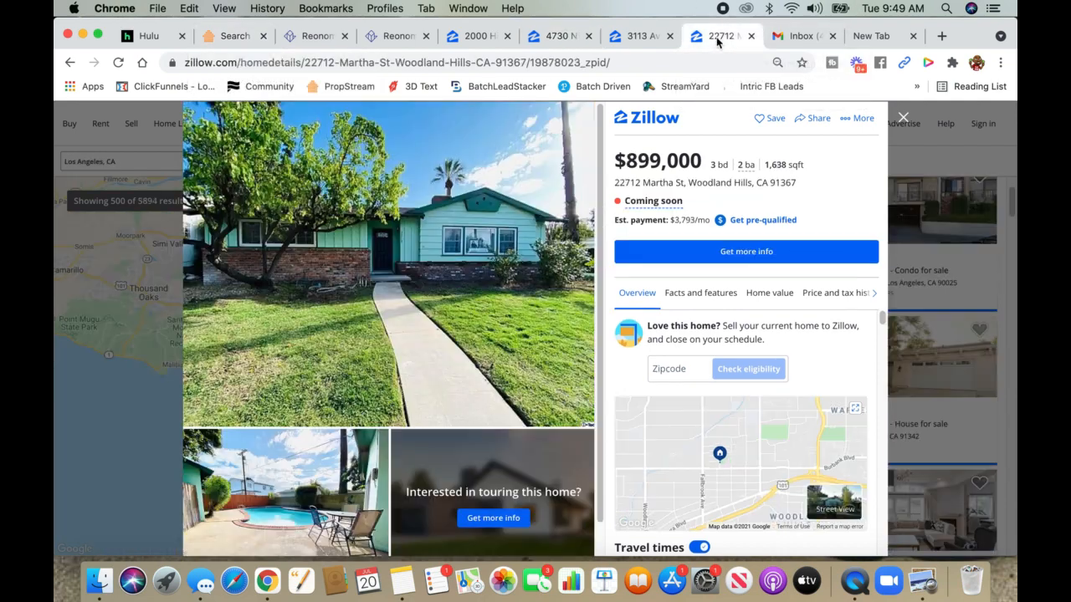
left_click(644, 38)
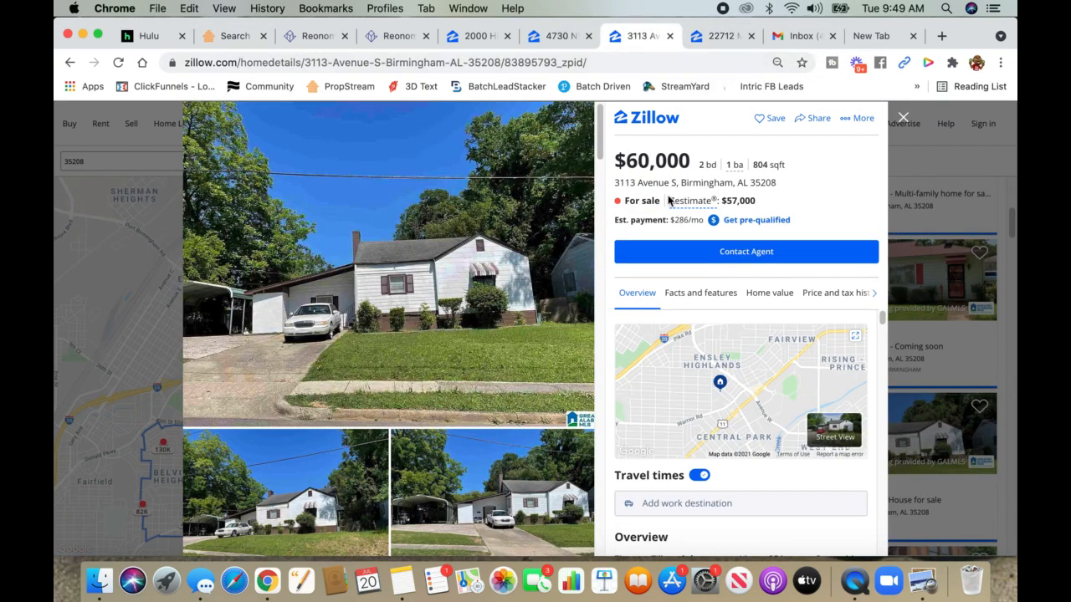
triple_click(663, 184)
right_click(663, 184)
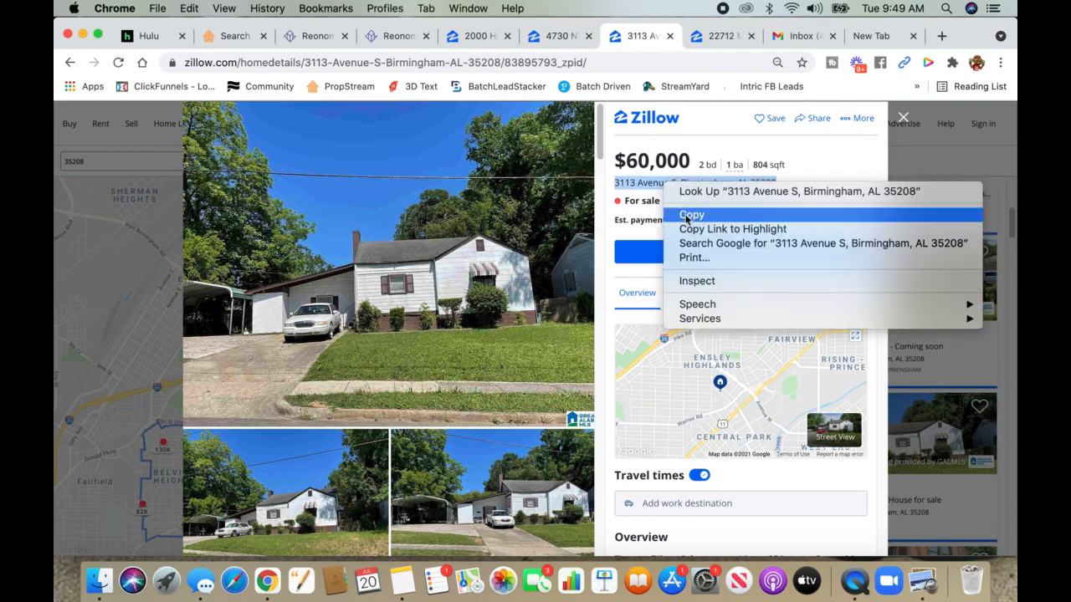
left_click(691, 216)
left_click(234, 36)
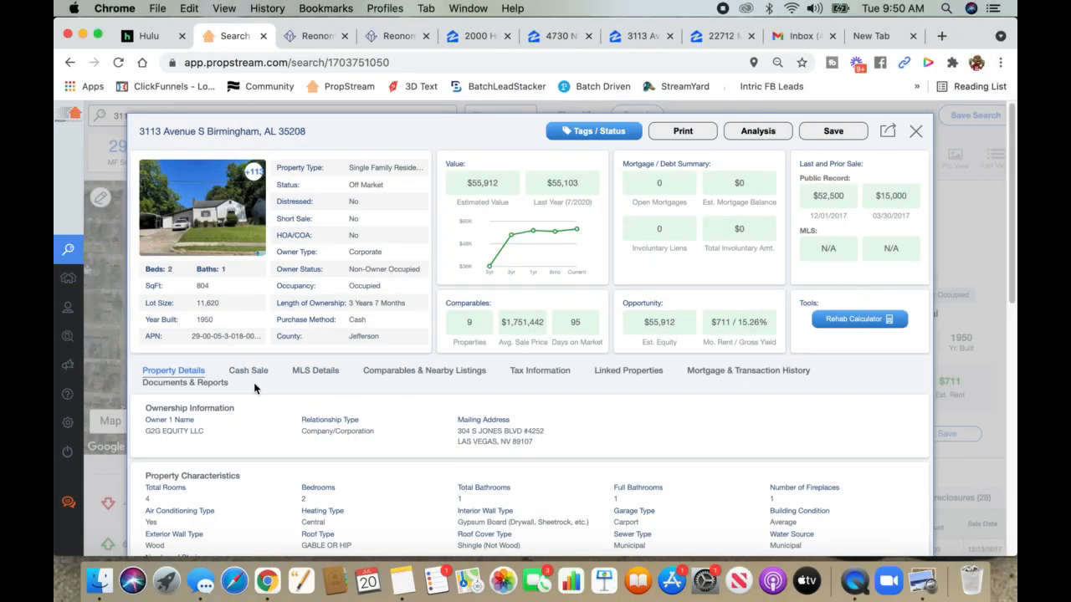
left_click(249, 373)
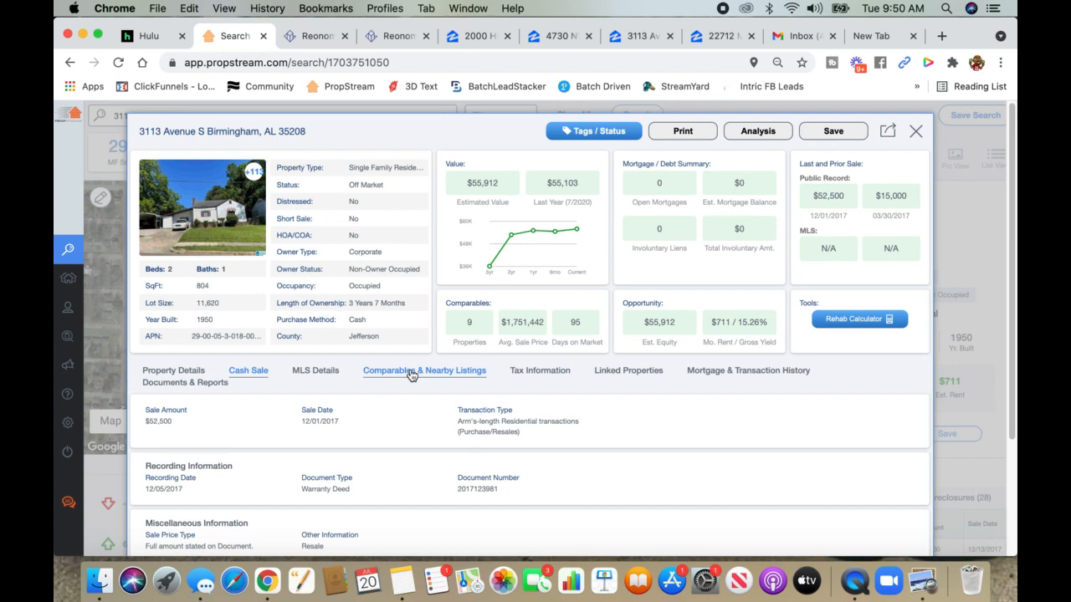
left_click(412, 374)
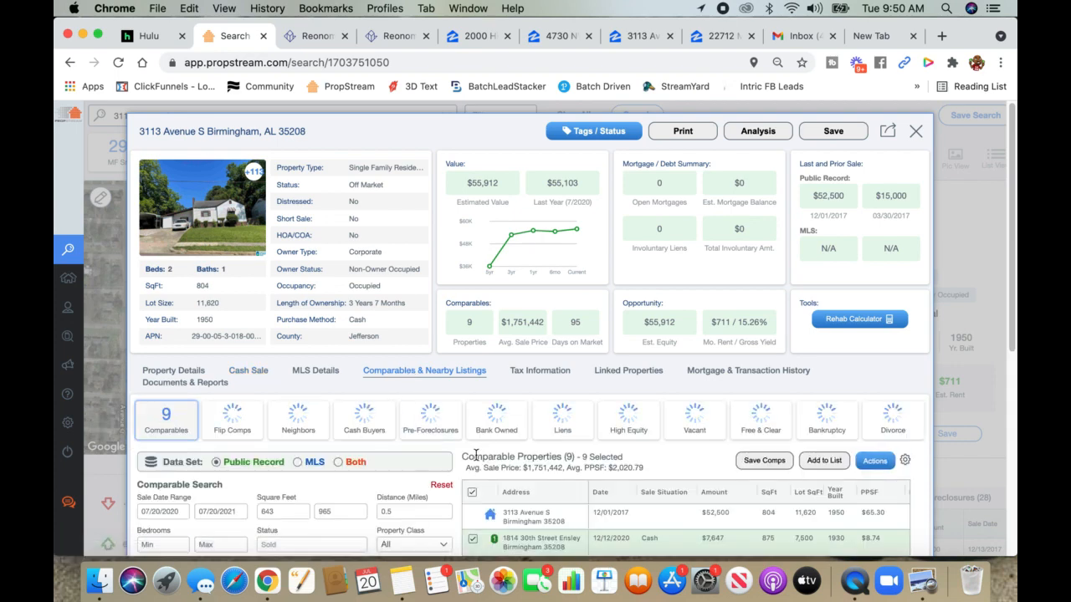
left_click(640, 36)
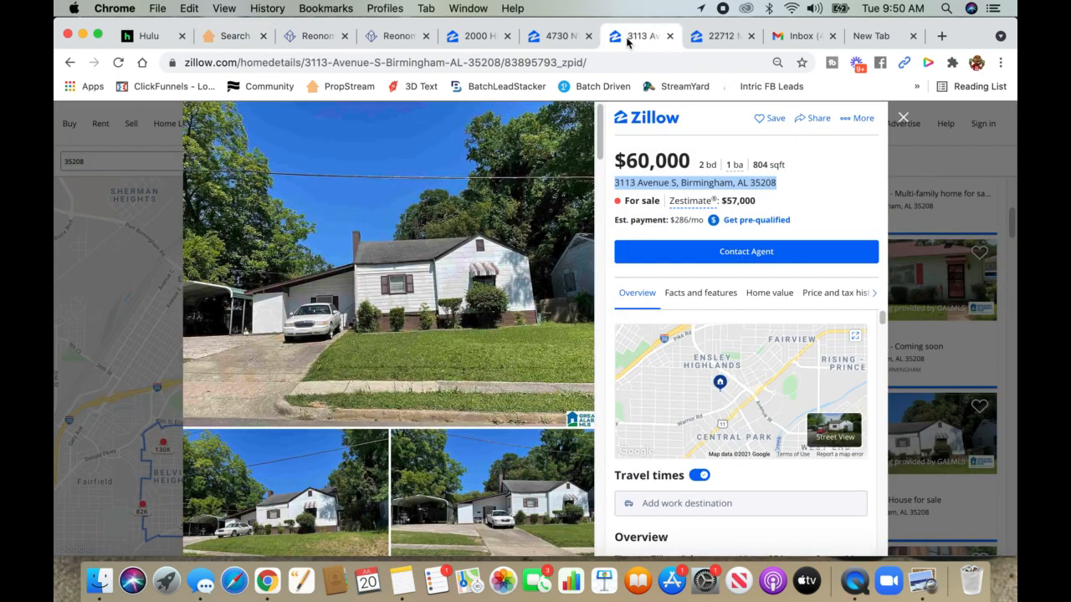
left_click(224, 36)
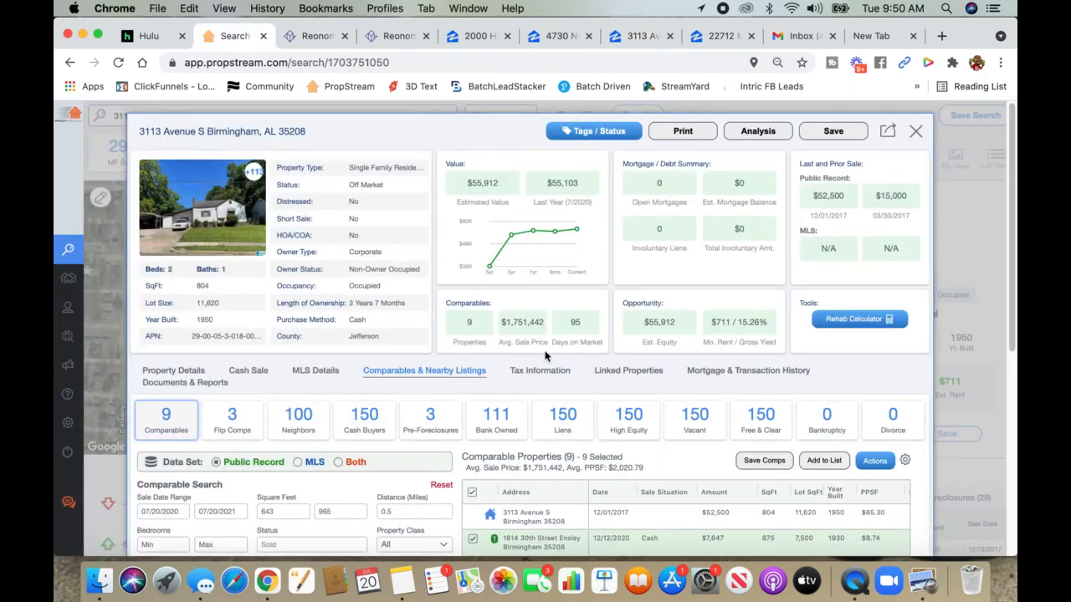
scroll(473, 385, "down", 5)
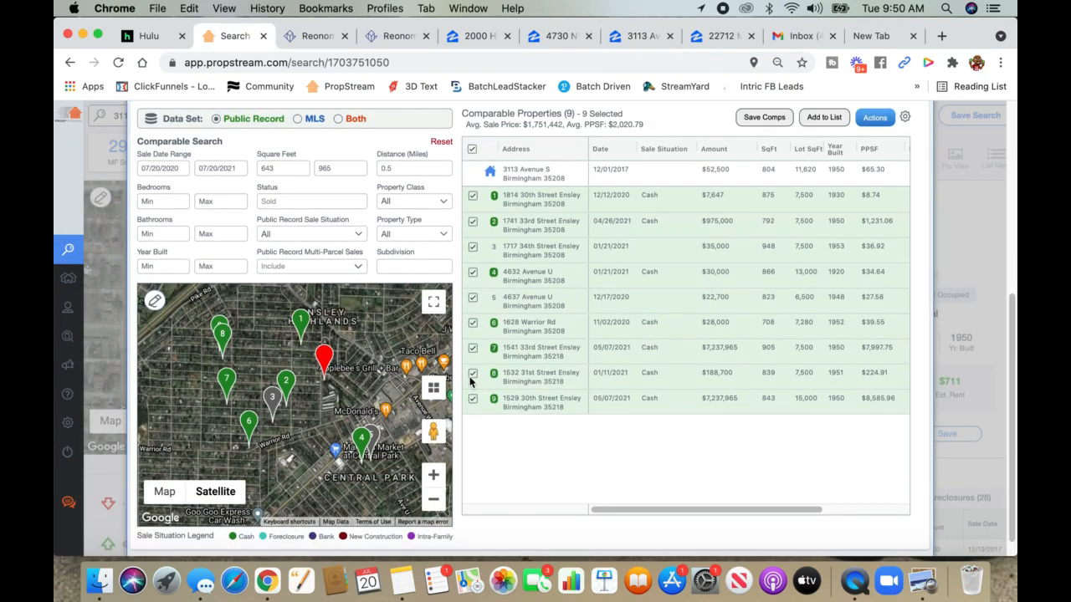
- Switch the comparables map from satellite to road view and recentre it on the pins
left_click(165, 492)
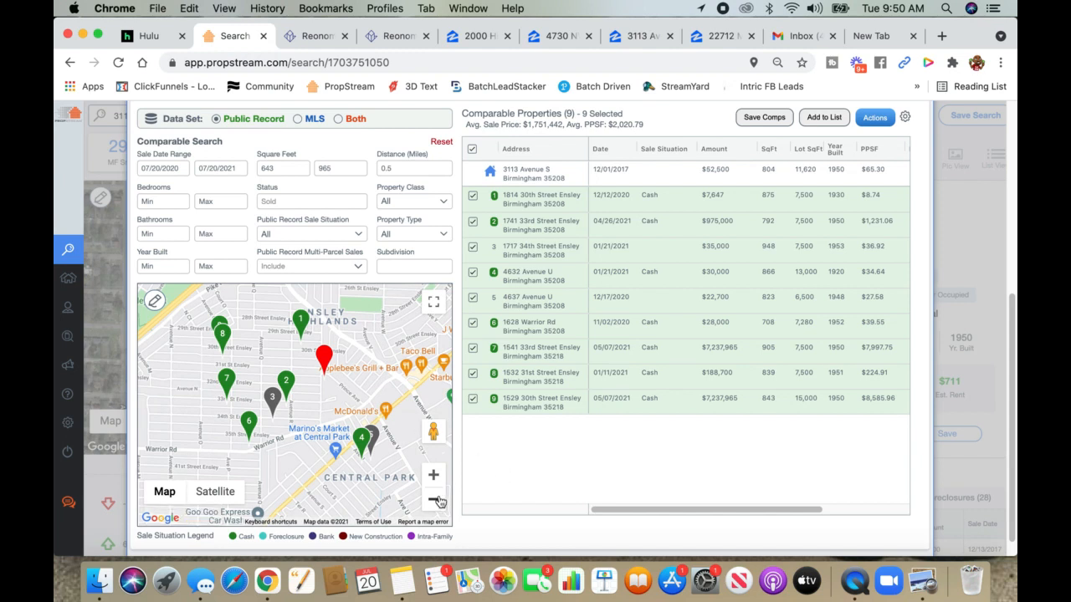
left_click_drag(304, 407, 316, 430)
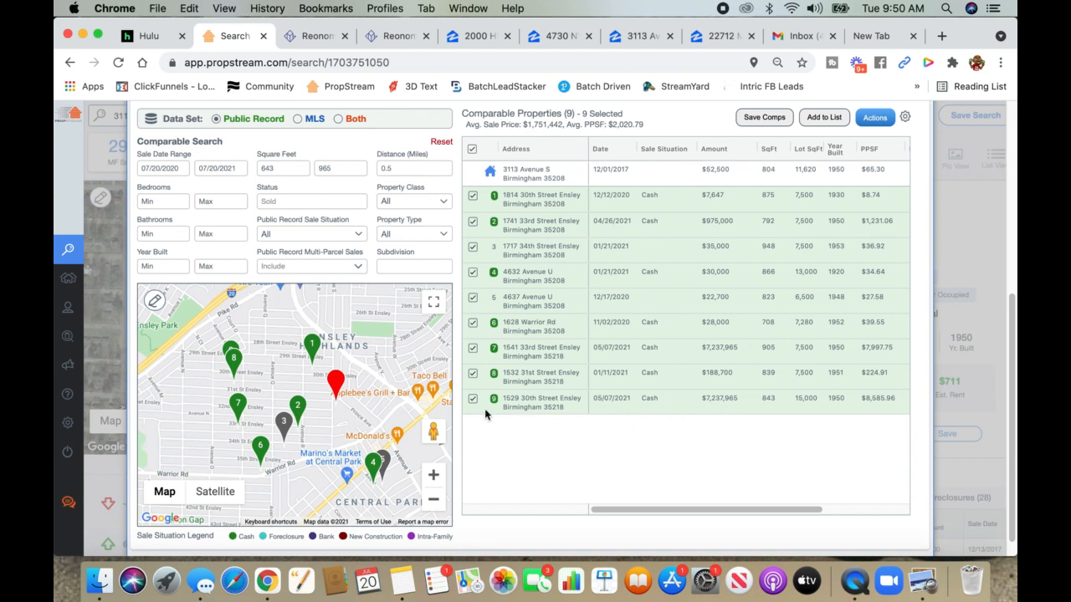
left_click(358, 267)
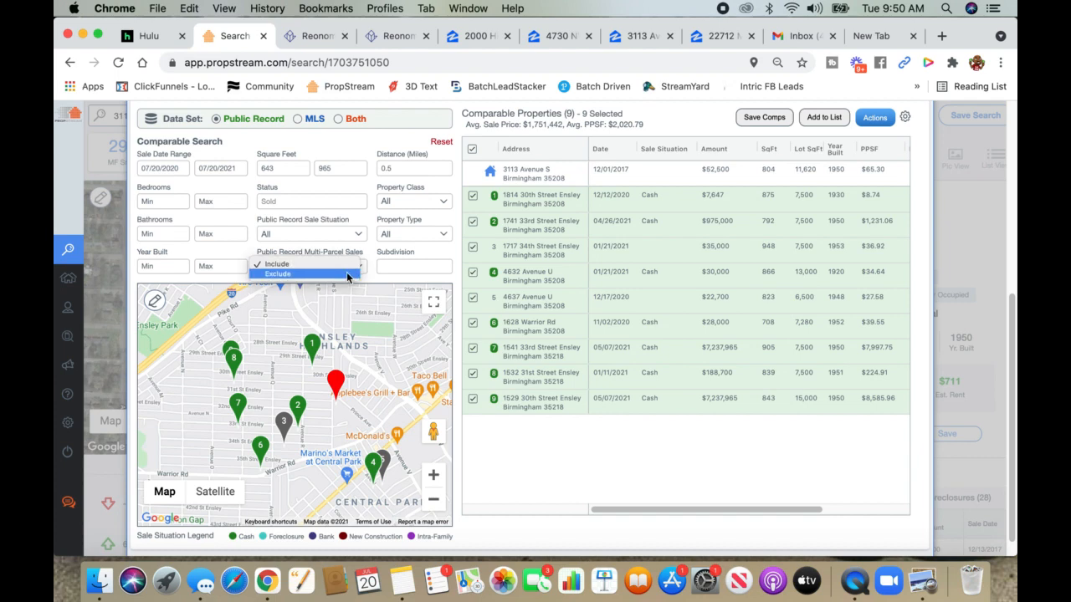
- Exclude multi-parcel sales, leaving 4 comparables, and recentre the map on them
left_click(344, 273)
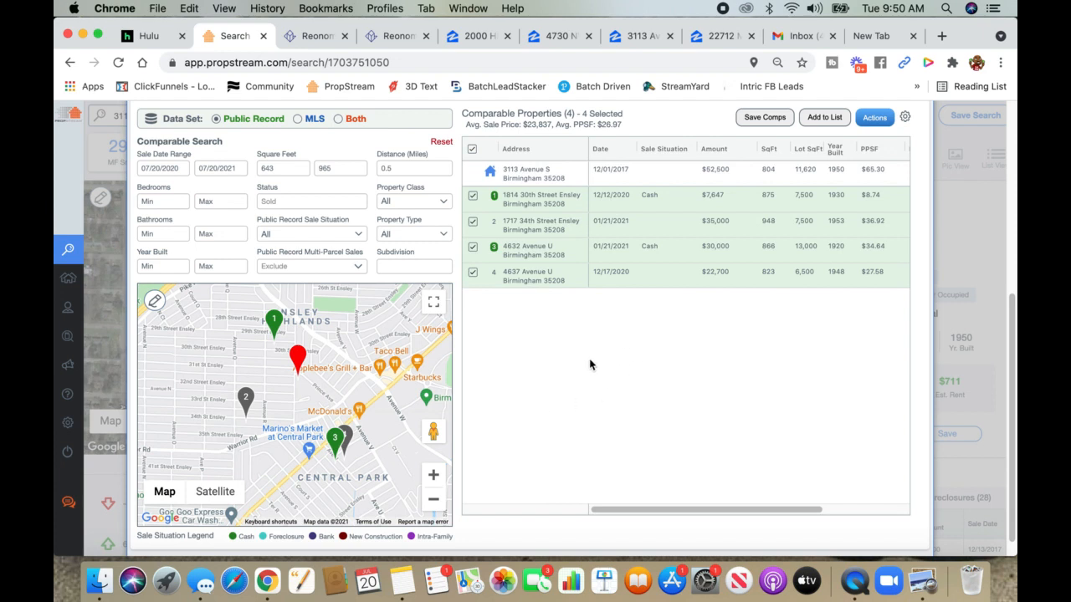
left_click_drag(344, 380, 357, 406)
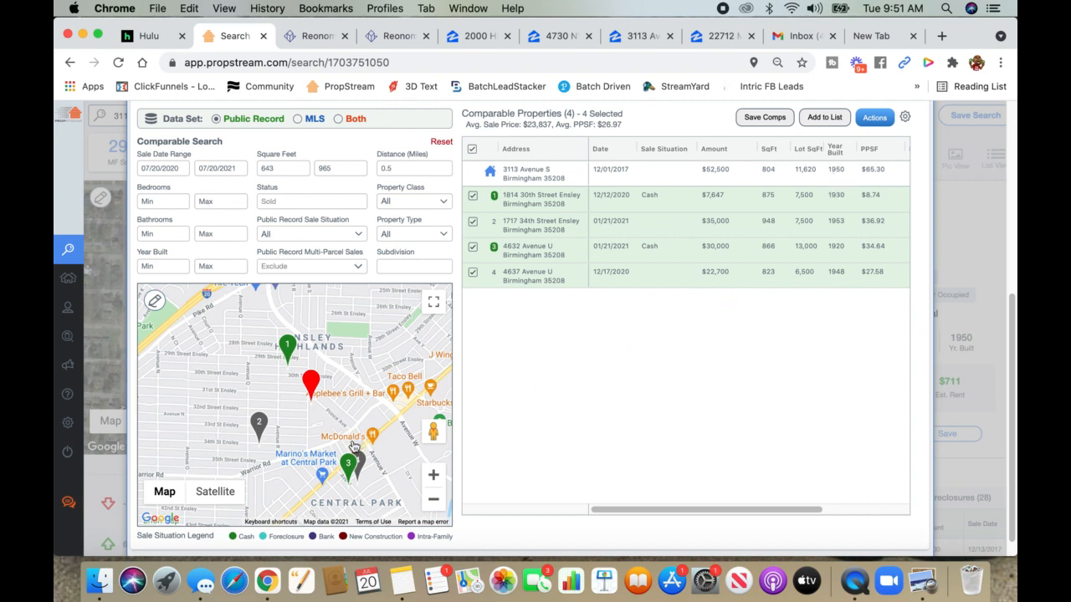
left_click_drag(332, 423, 366, 432)
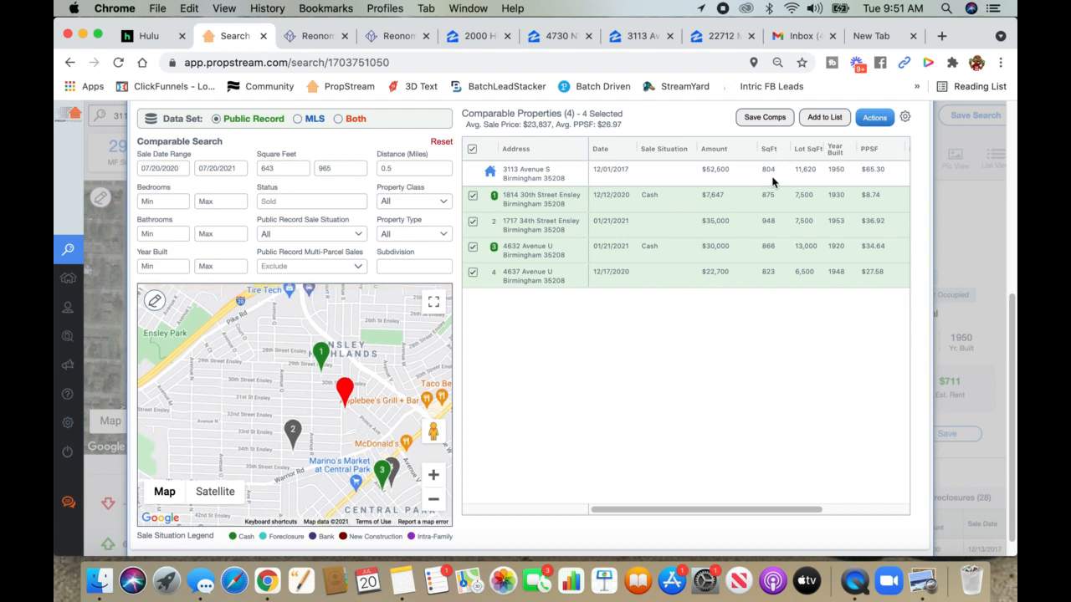
- Raise the maximum square footage to 1300 for 33 comparables, then zoom out to show all pins
left_click_drag(348, 167, 297, 168)
type("1300")
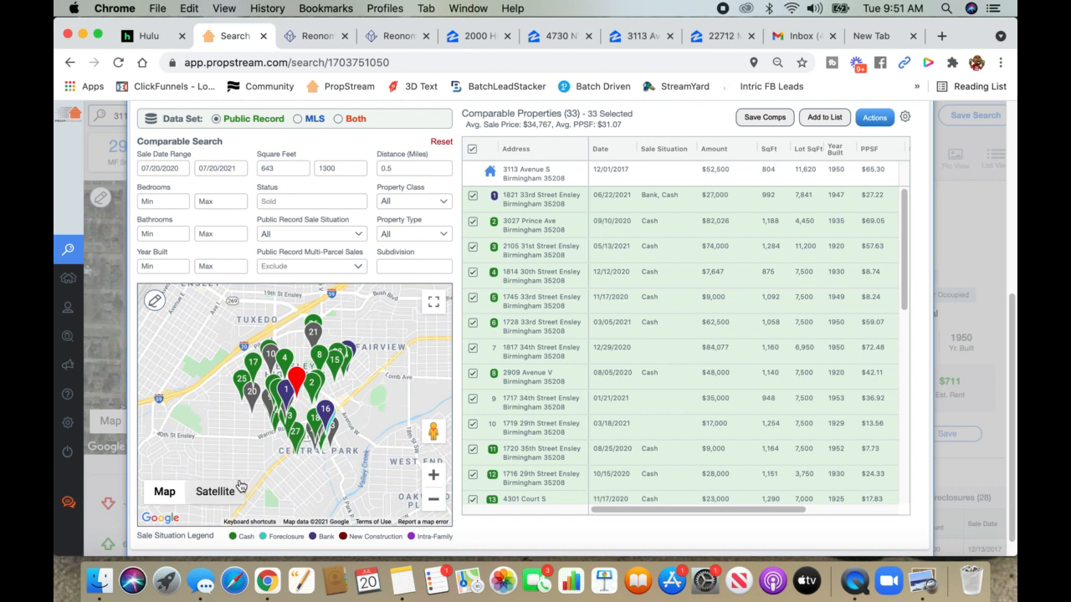
mouse_move(166, 494)
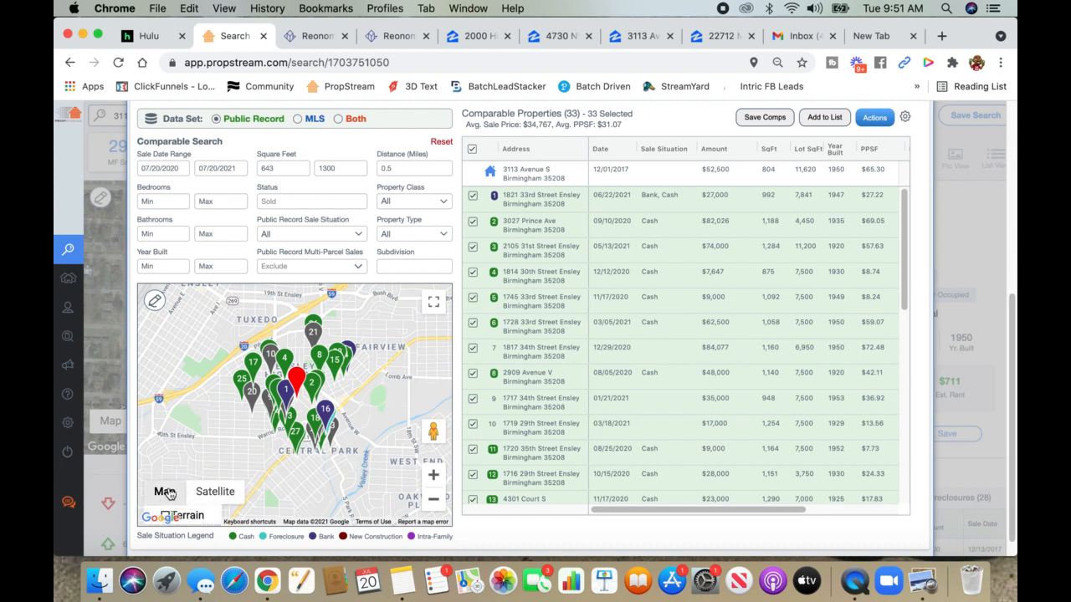
left_click(434, 477)
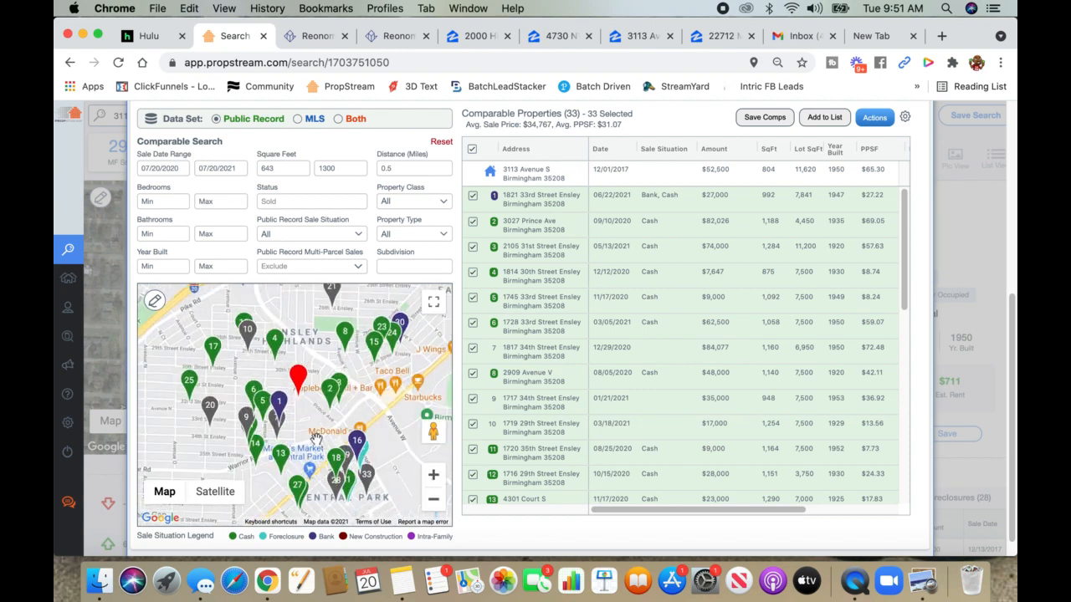
left_click_drag(292, 429, 340, 430)
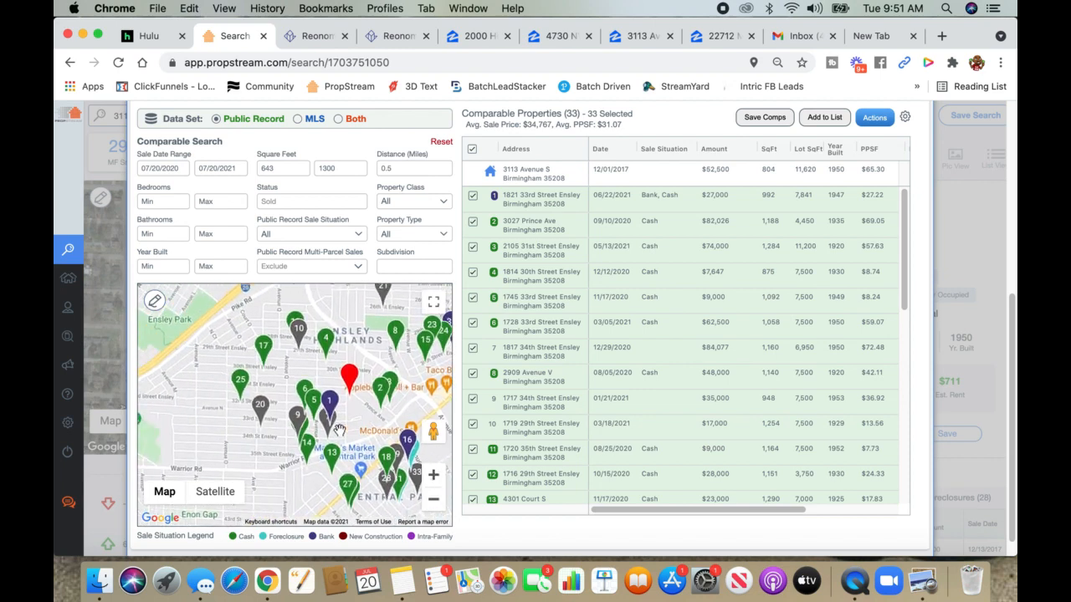
scroll(339, 430, "up", 5)
left_click(434, 502)
left_click(434, 502)
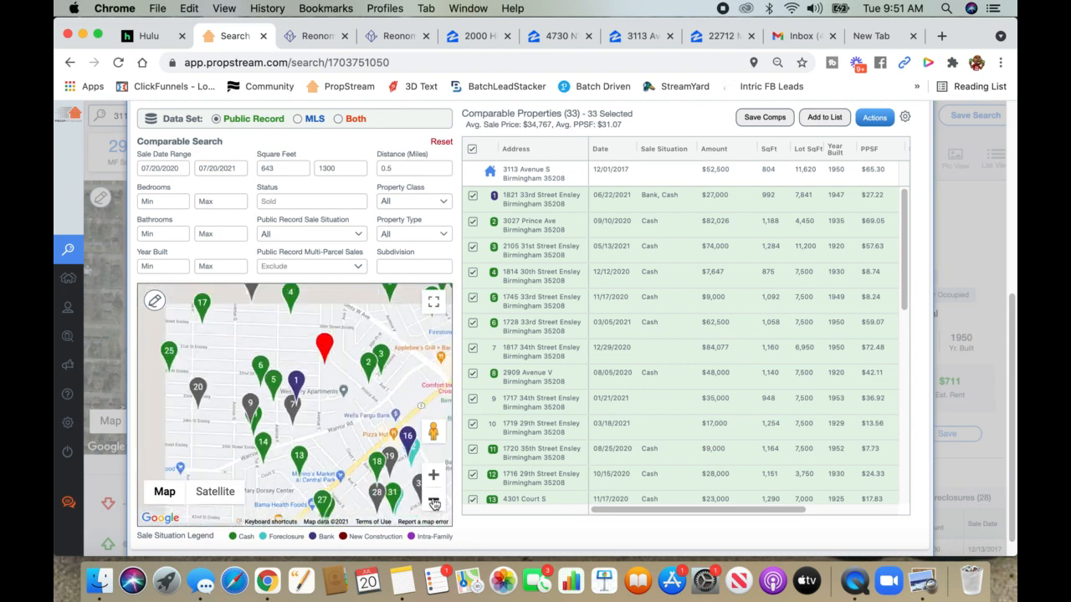
left_click(153, 300)
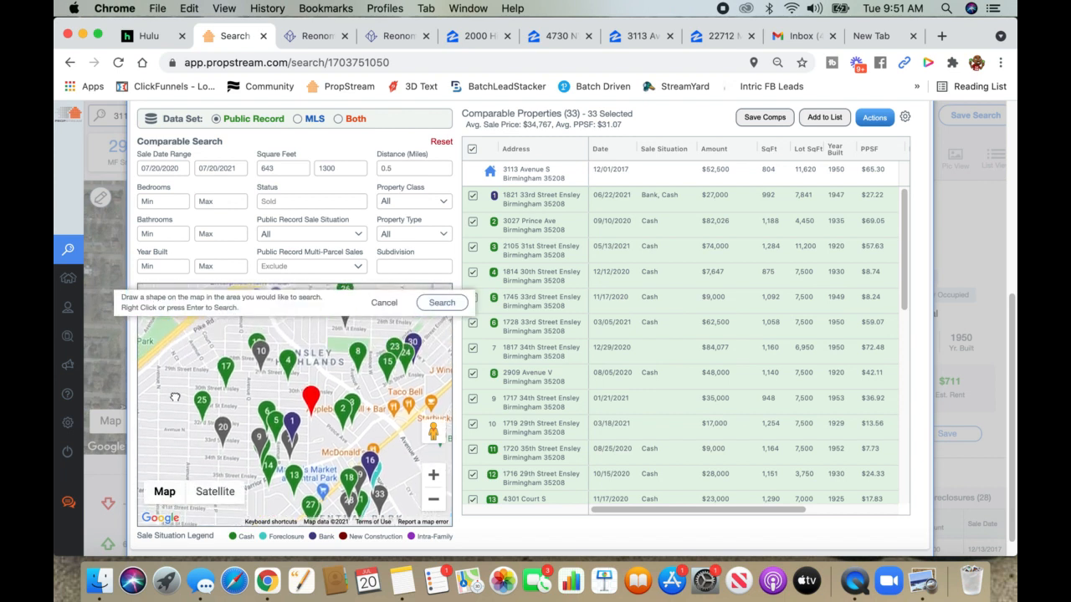
left_click(269, 327)
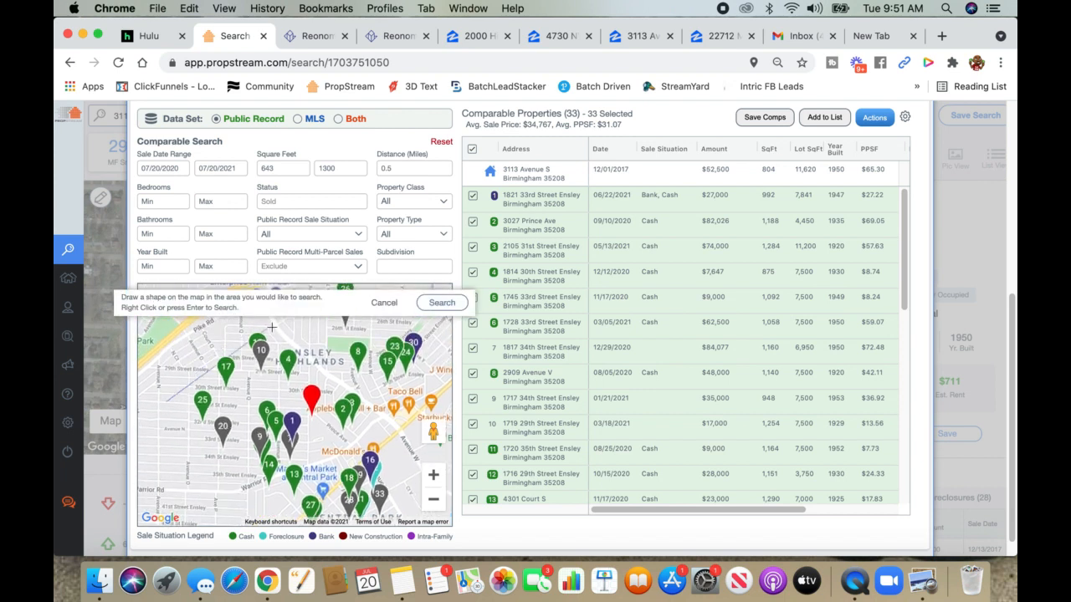
left_click(361, 400)
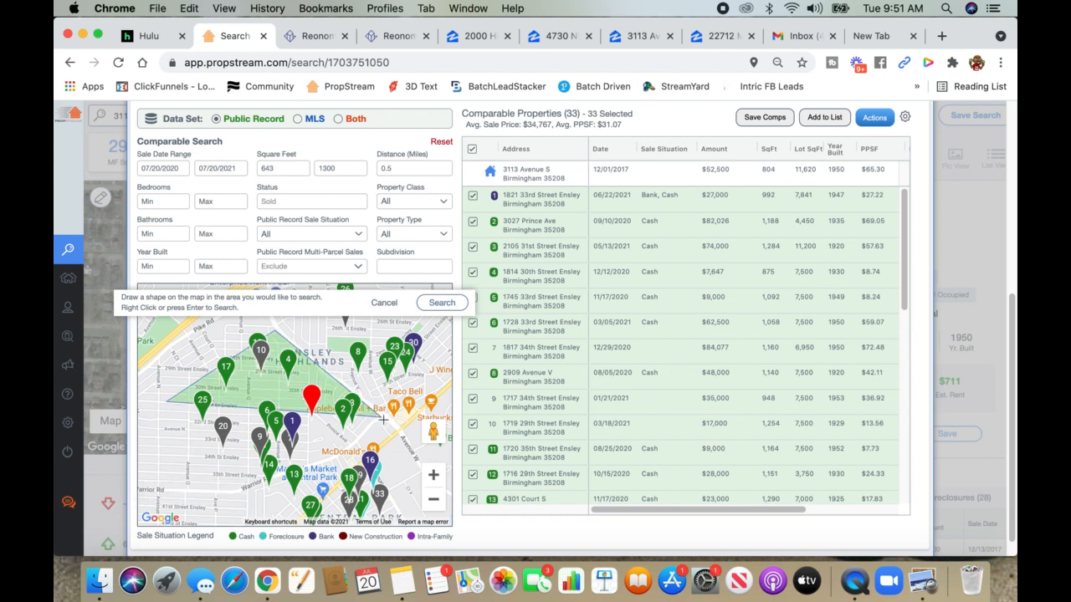
left_click(235, 474)
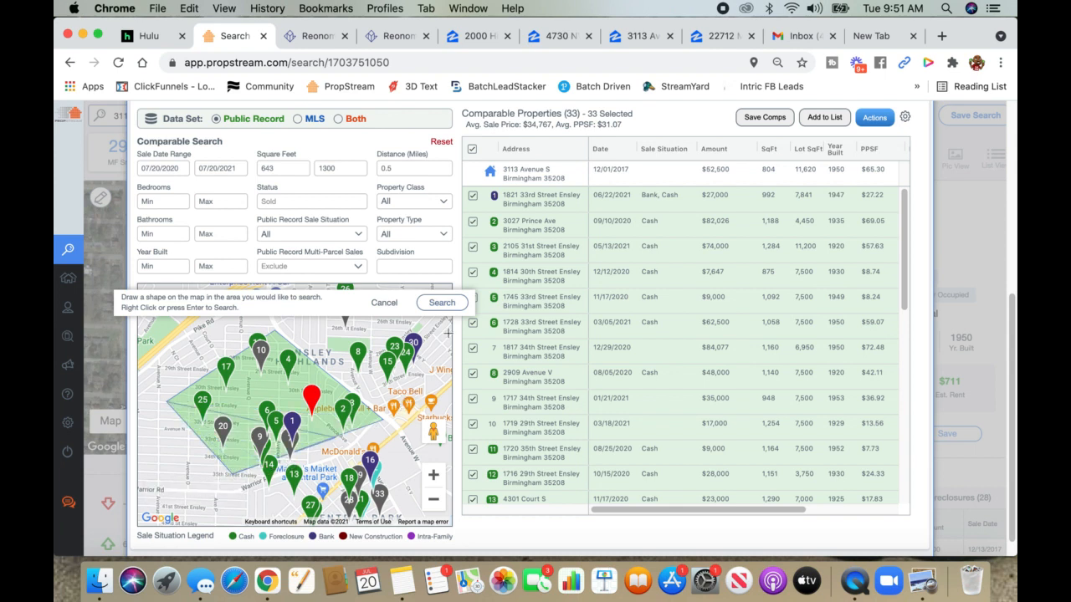
left_click(447, 305)
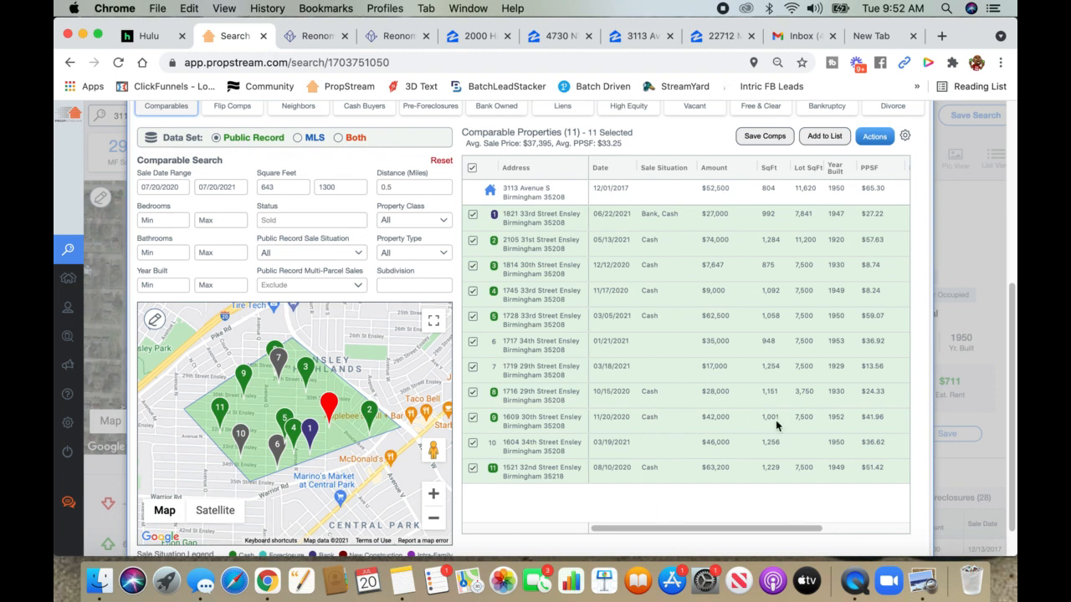
- Sort the 11 comparables by year built (1920–1953) and highlight the $59.07 price per square foot
left_click(834, 171)
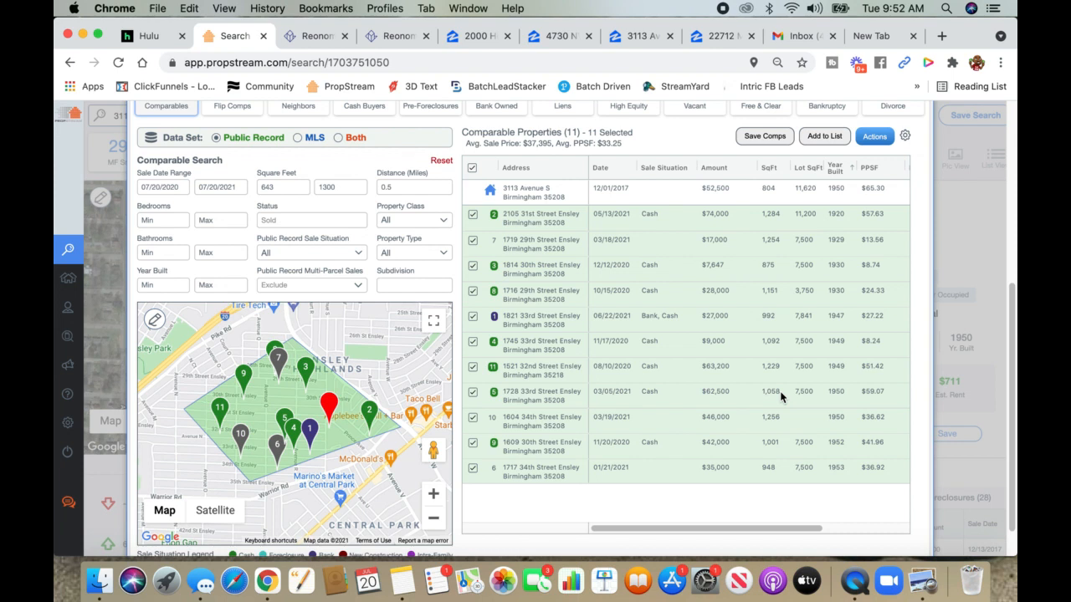
double_click(871, 391)
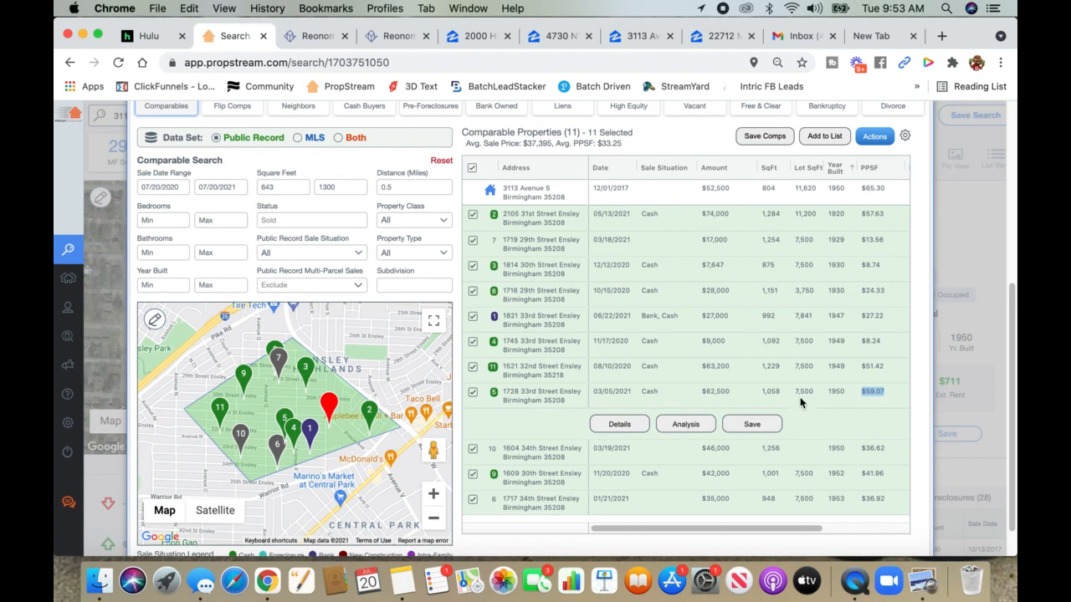
left_click(556, 37)
left_click(640, 37)
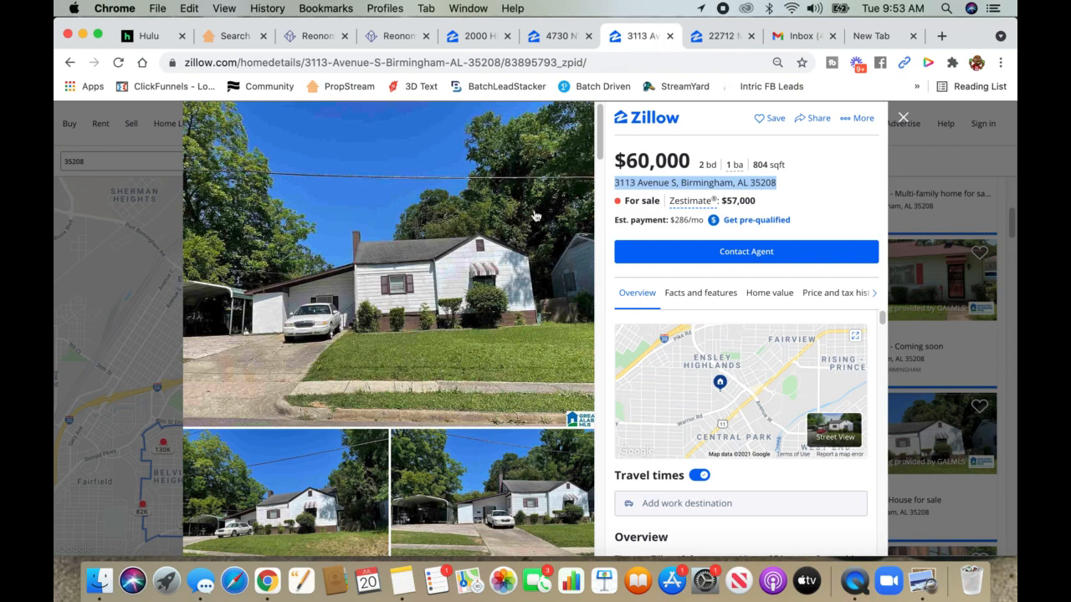
scroll(416, 325, "down", 5)
scroll(416, 324, "down", 5)
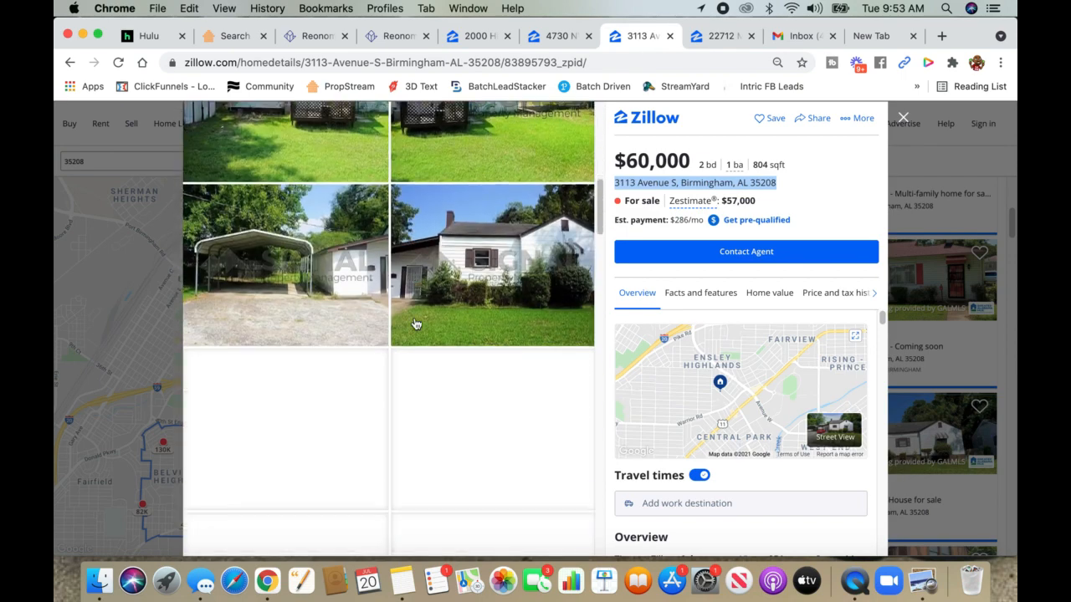
scroll(416, 324, "down", 5)
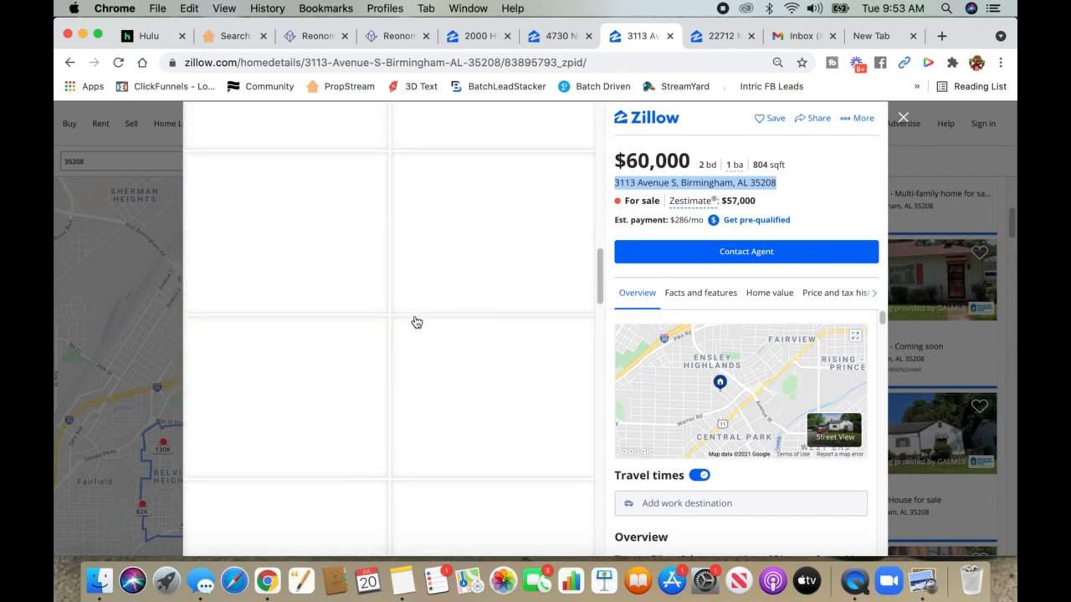
scroll(416, 322, "up", 5)
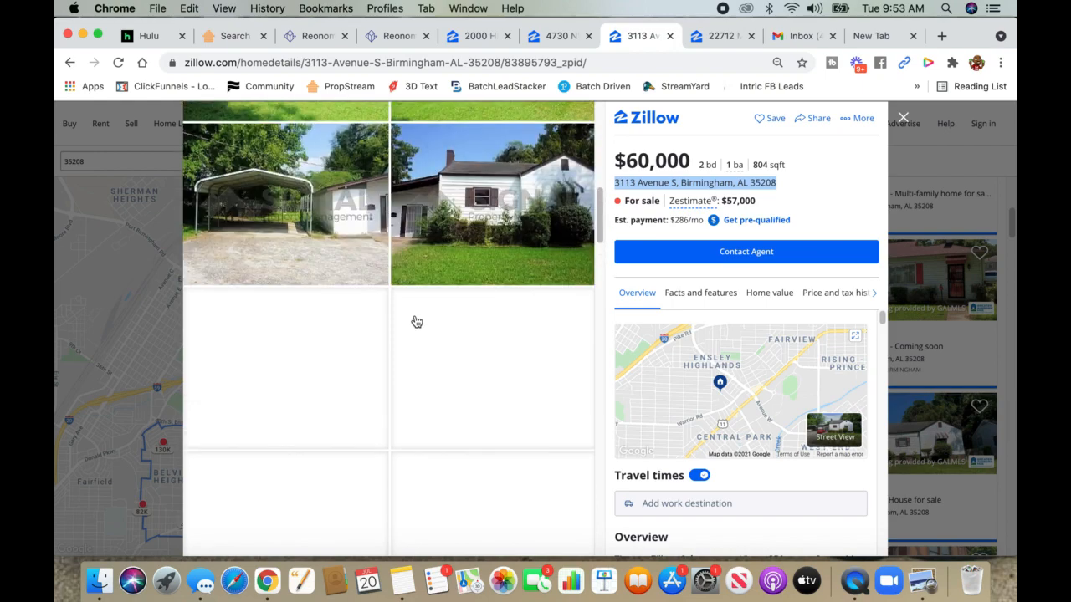
scroll(418, 322, "down", 5)
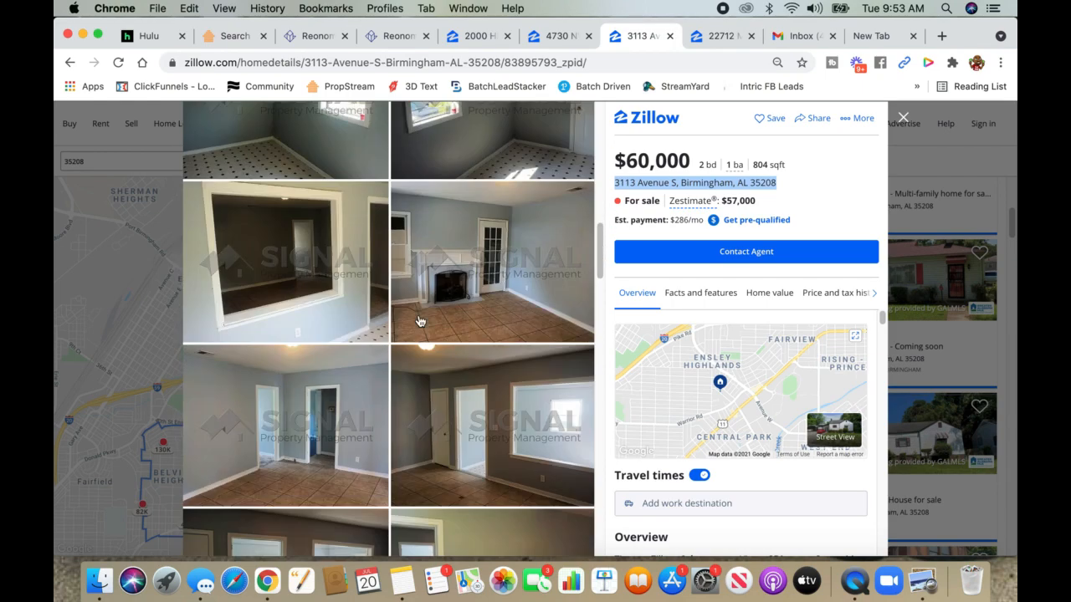
scroll(419, 321, "down", 4)
scroll(419, 321, "down", 4)
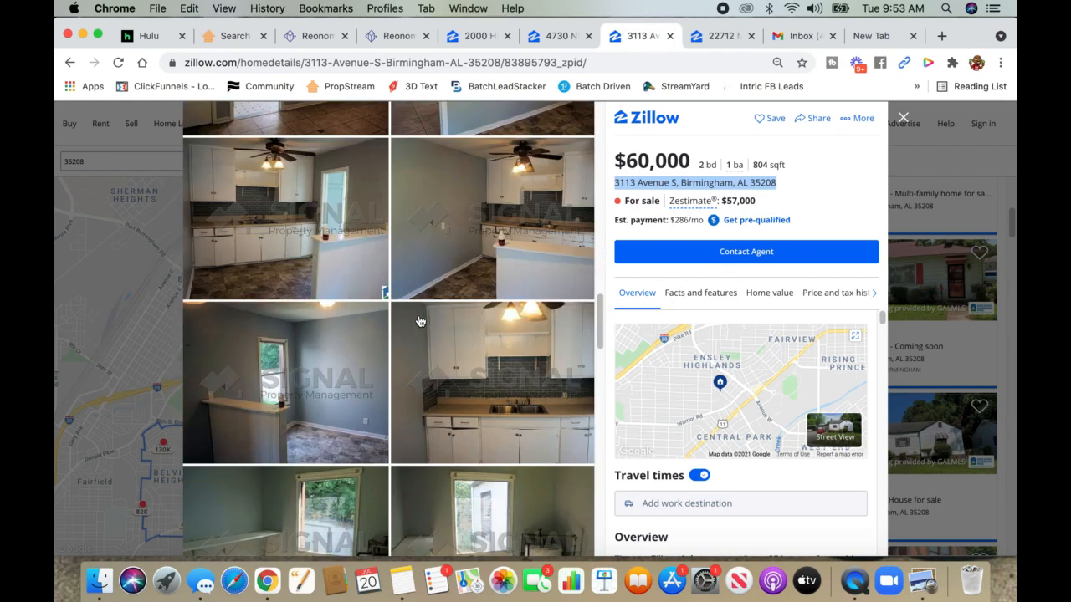
scroll(419, 322, "down", 8)
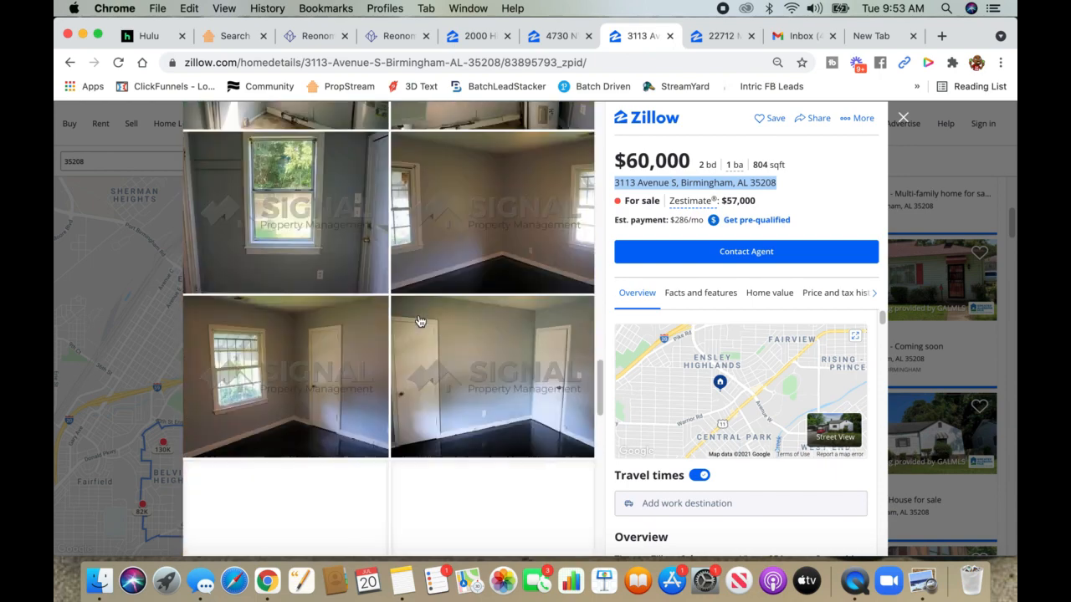
scroll(419, 321, "down", 8)
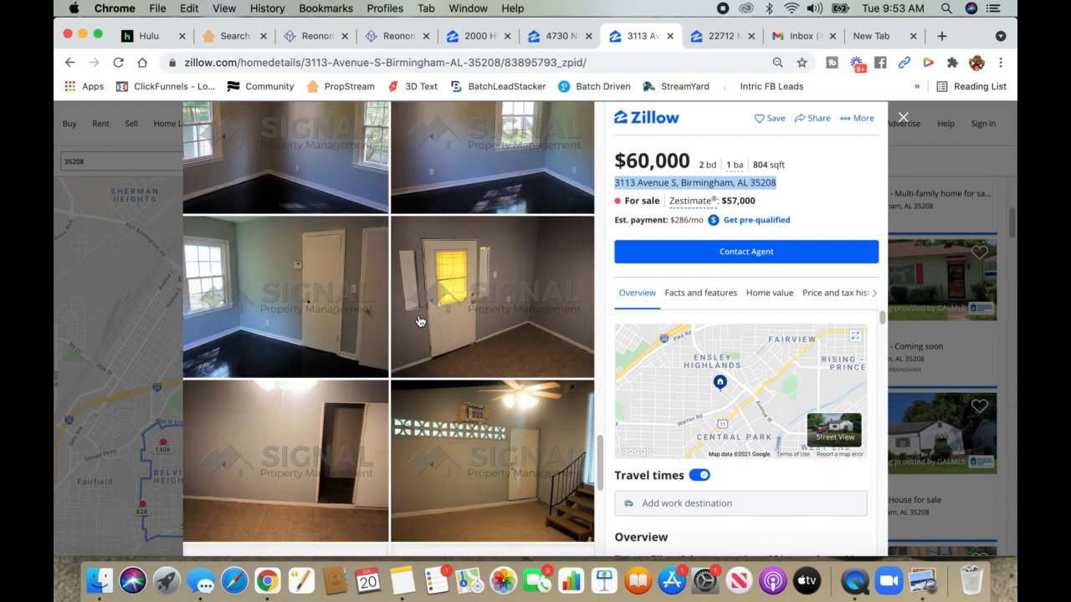
scroll(420, 321, "down", 6)
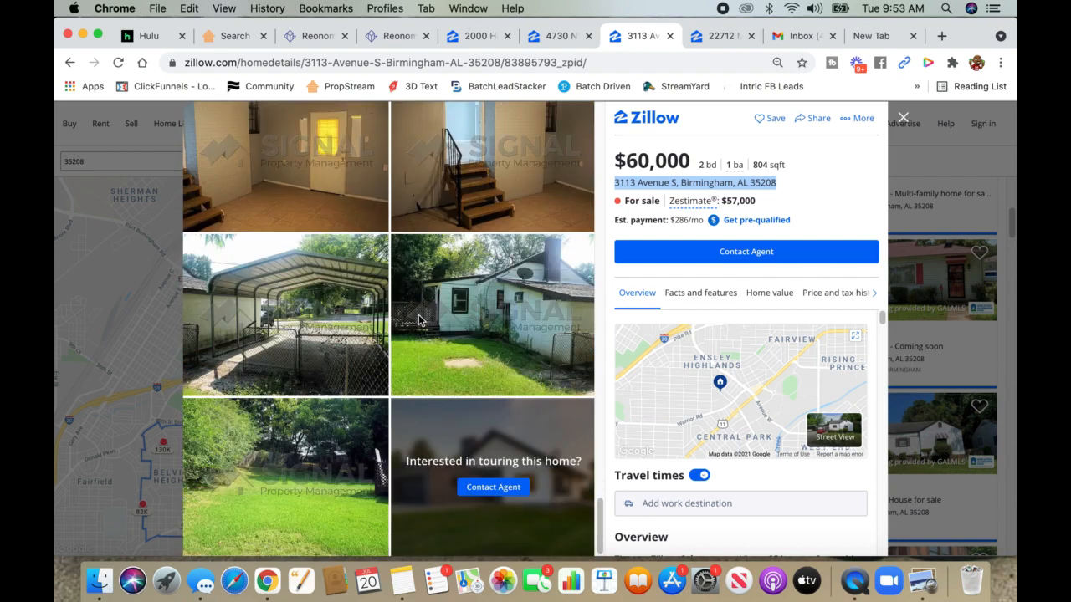
scroll(557, 248, "up", 20)
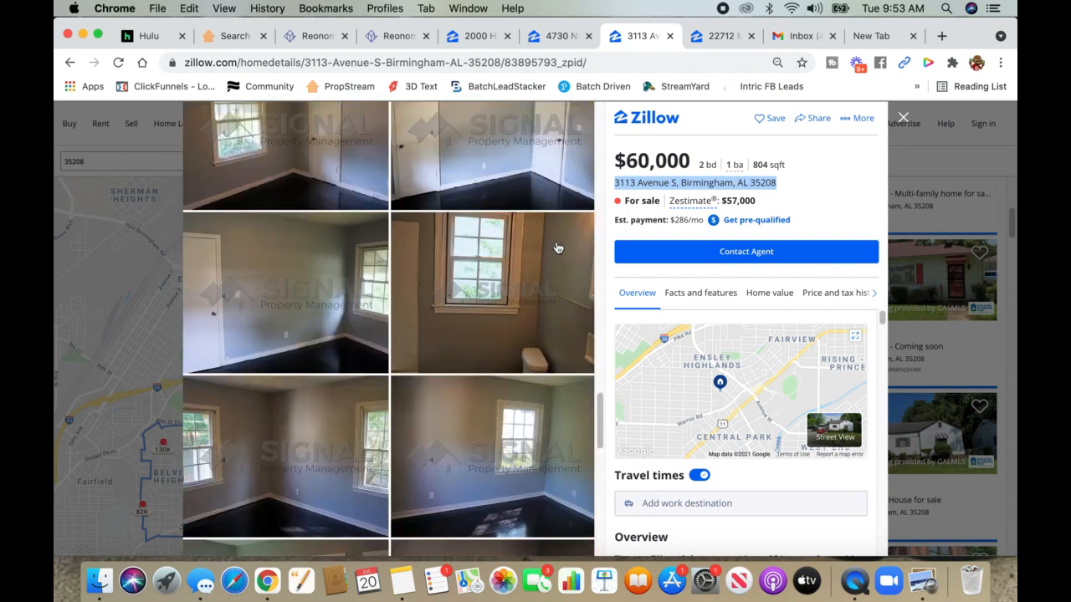
scroll(557, 249, "up", 3)
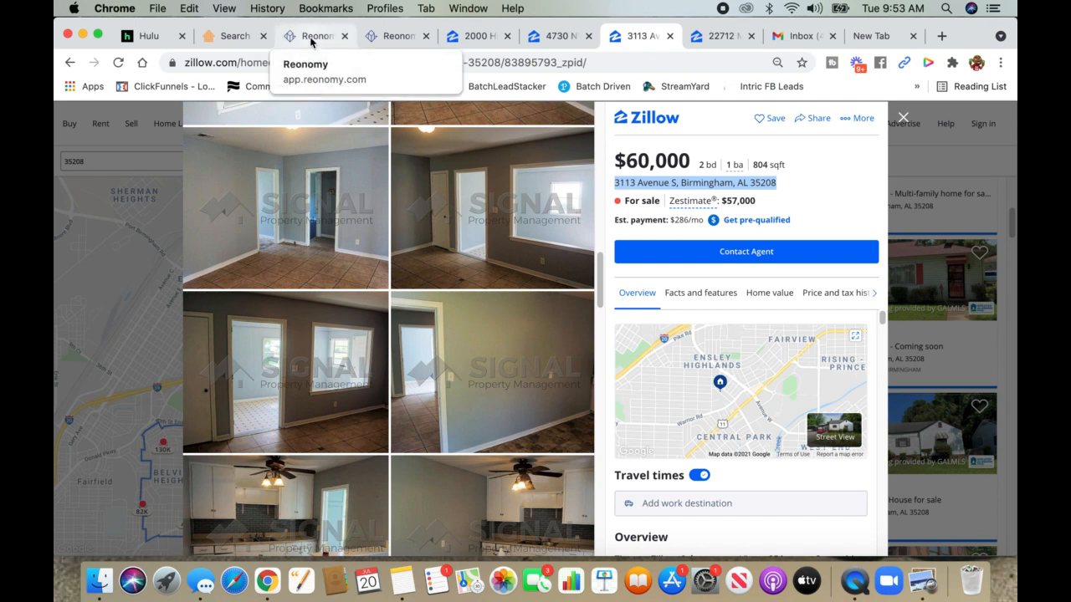
left_click(215, 38)
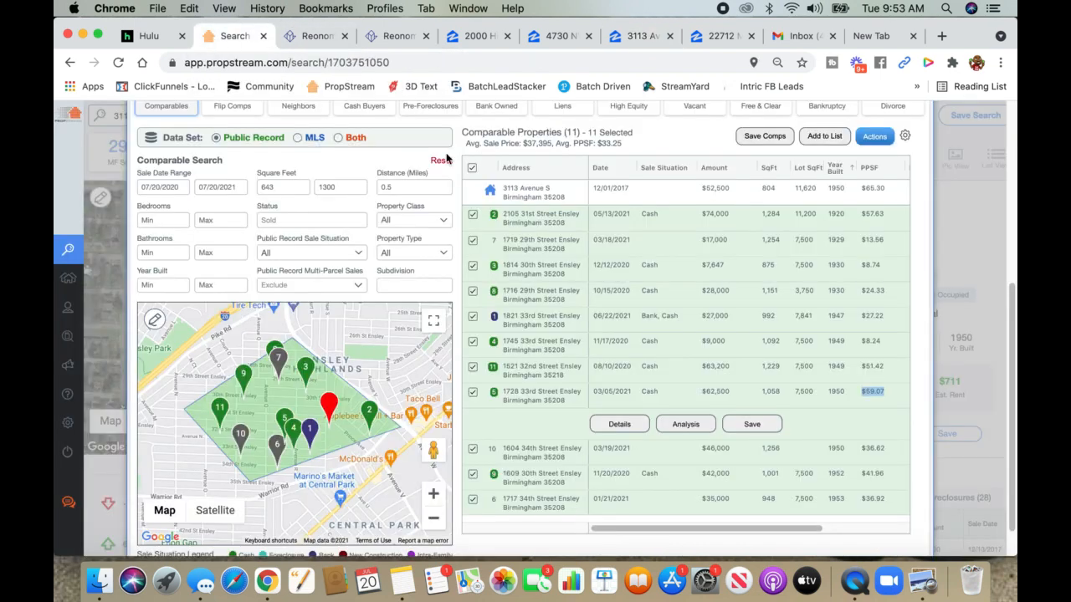
left_click(808, 420)
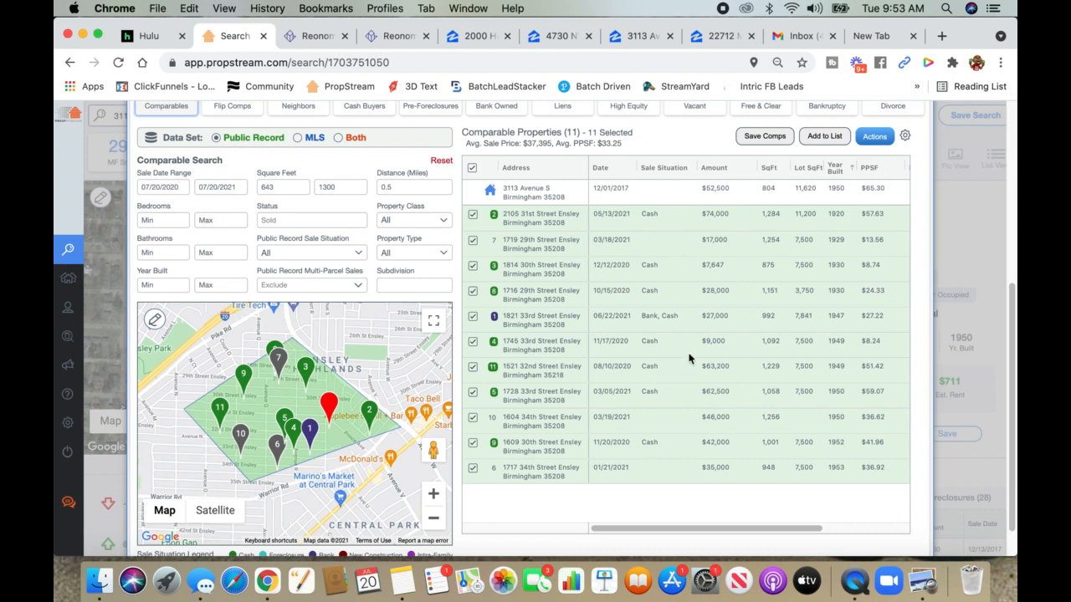
left_click(667, 168)
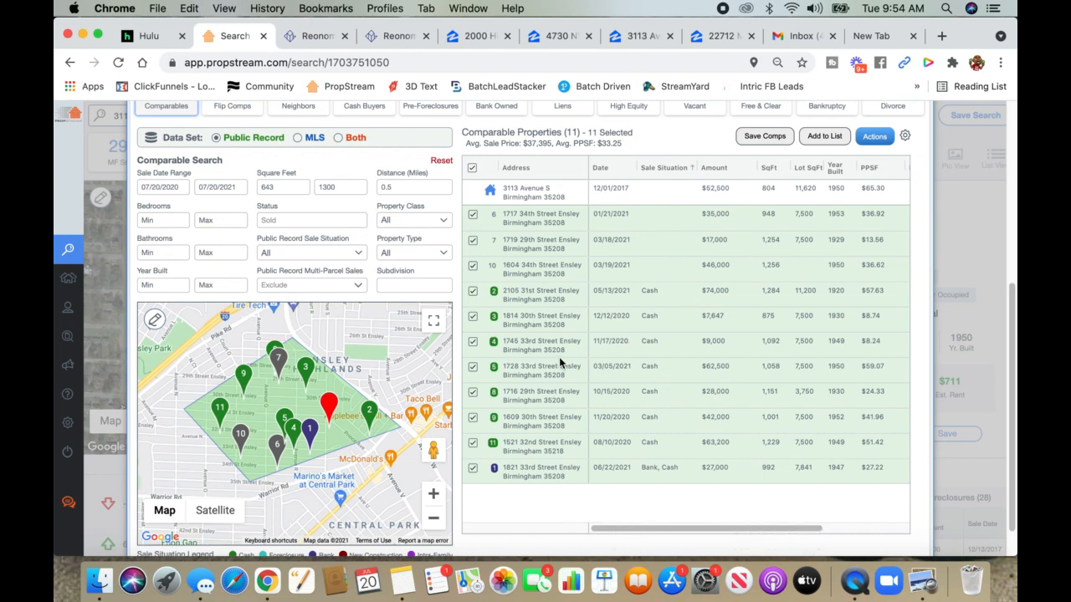
left_click(716, 38)
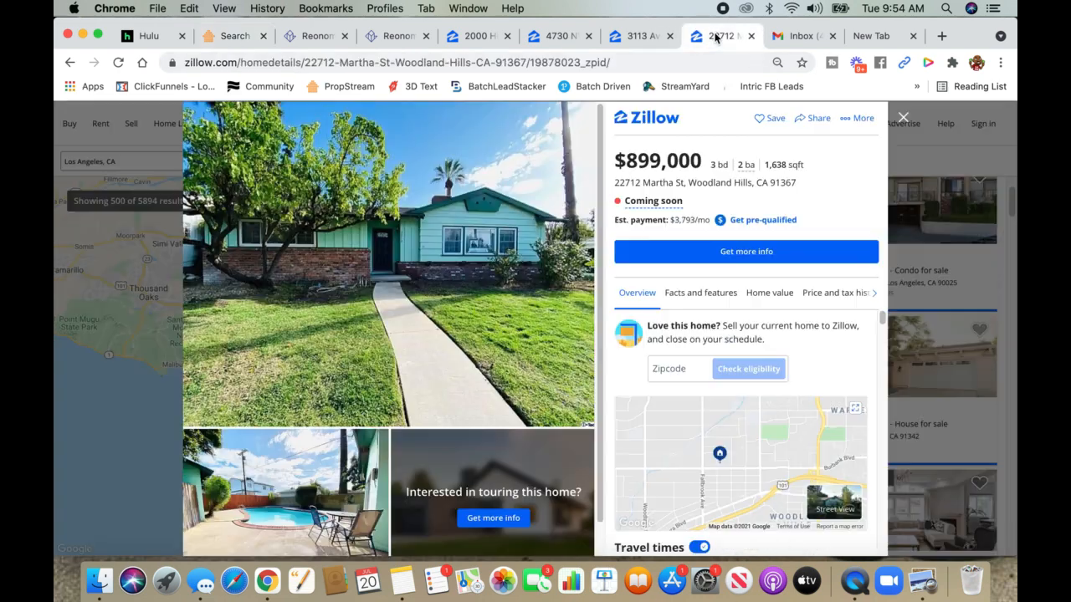
triple_click(694, 183)
right_click(694, 184)
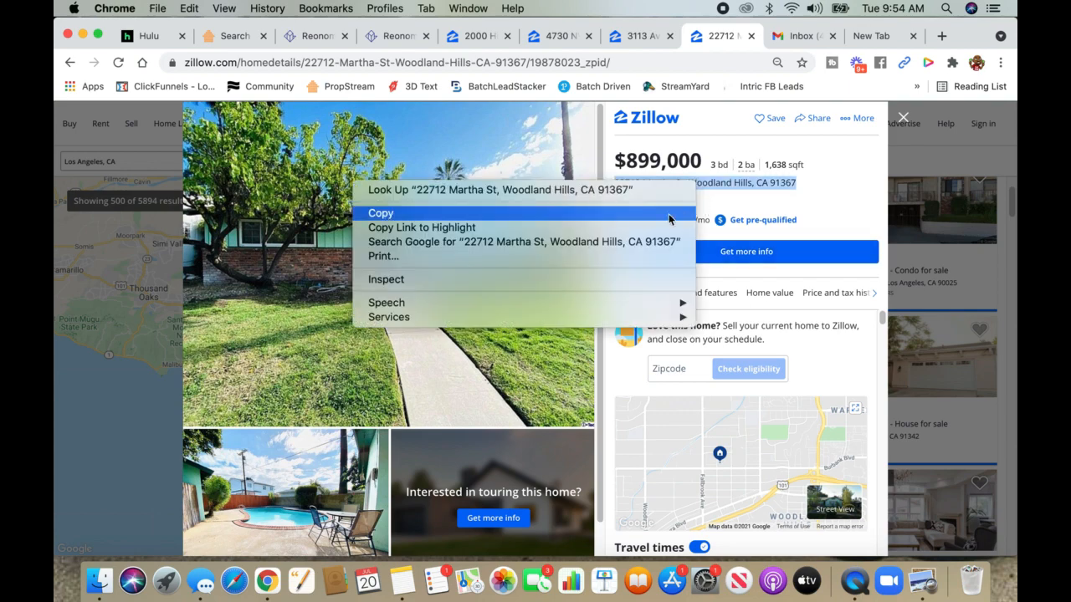
left_click(639, 213)
left_click(234, 35)
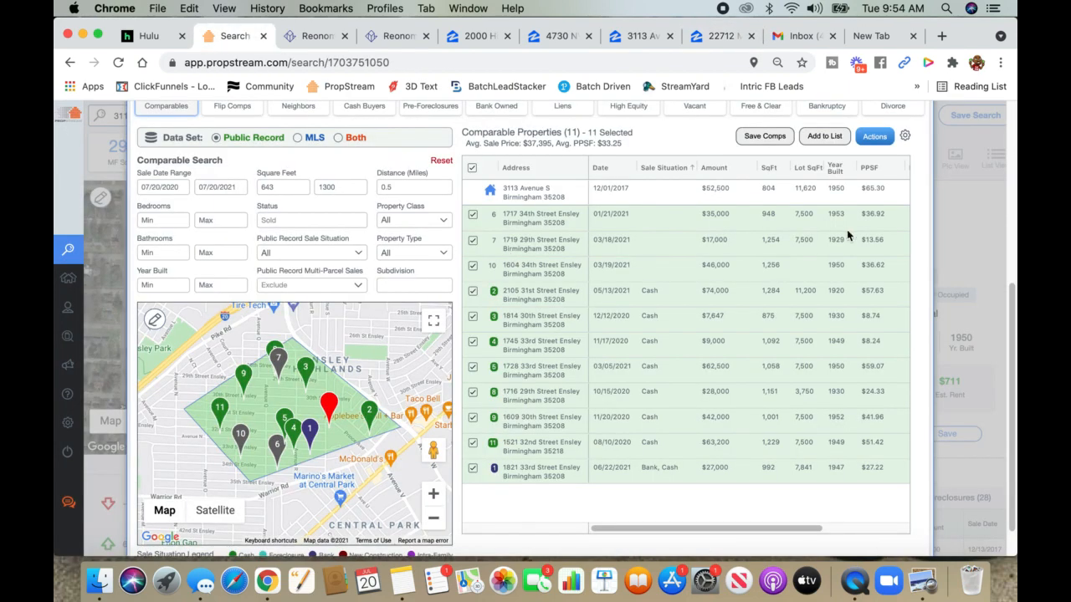
left_click(914, 131)
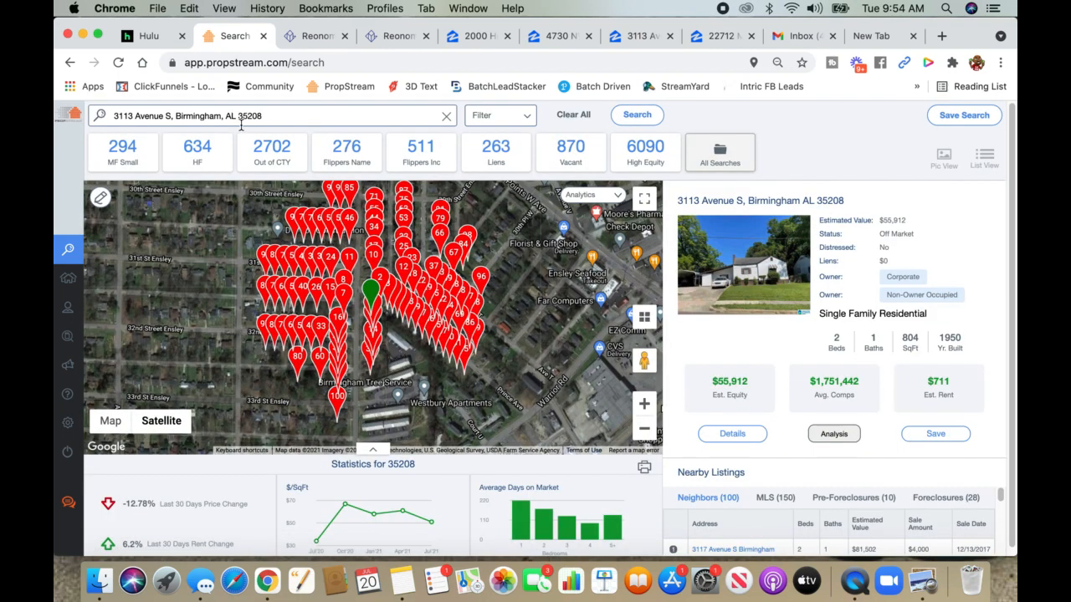
triple_click(266, 117)
right_click(265, 116)
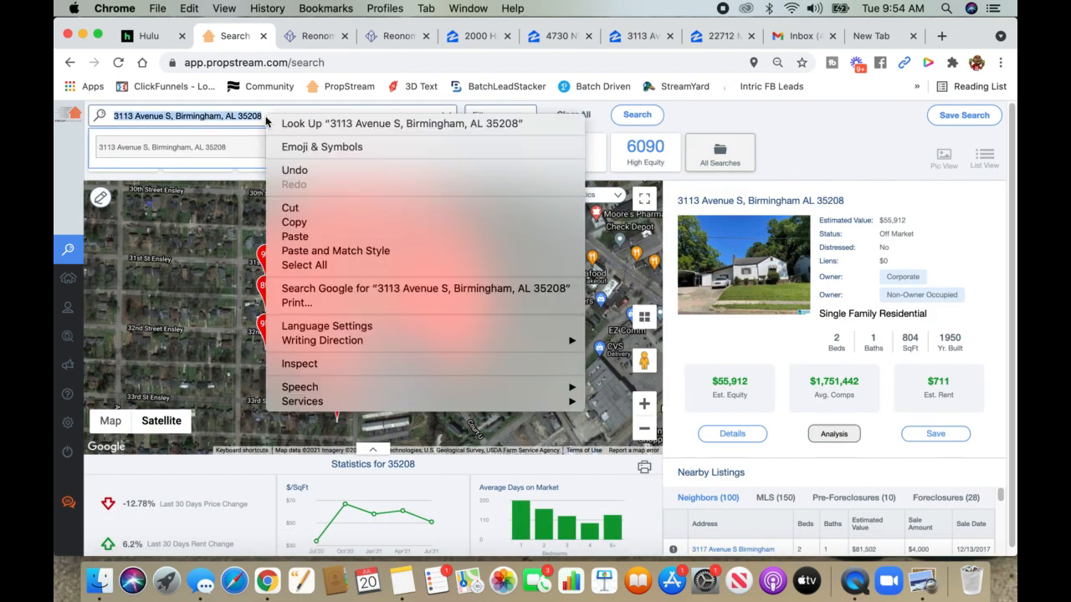
left_click(285, 234)
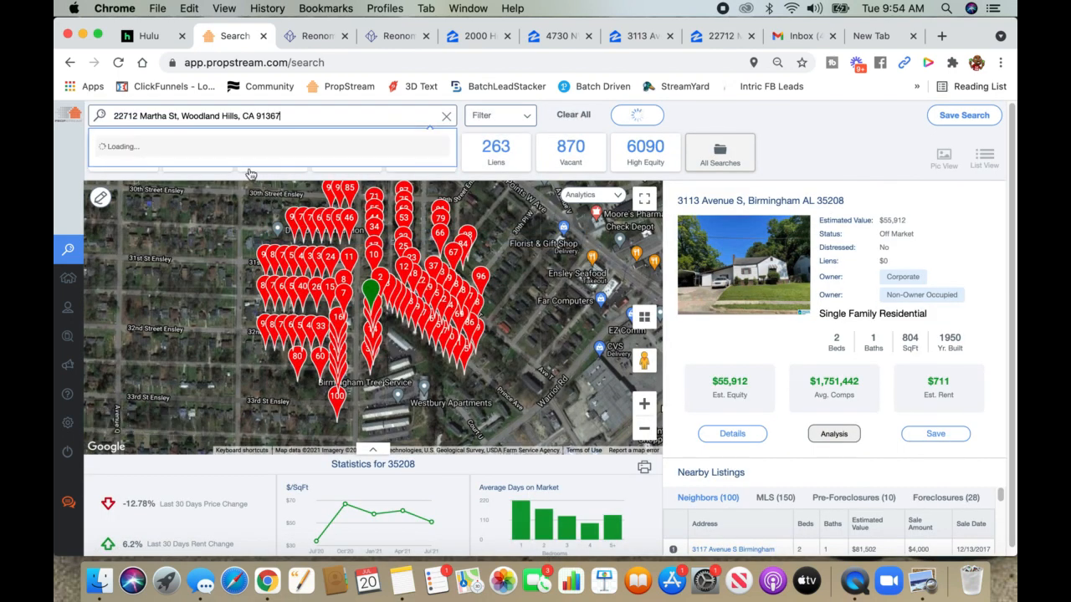
left_click(181, 146)
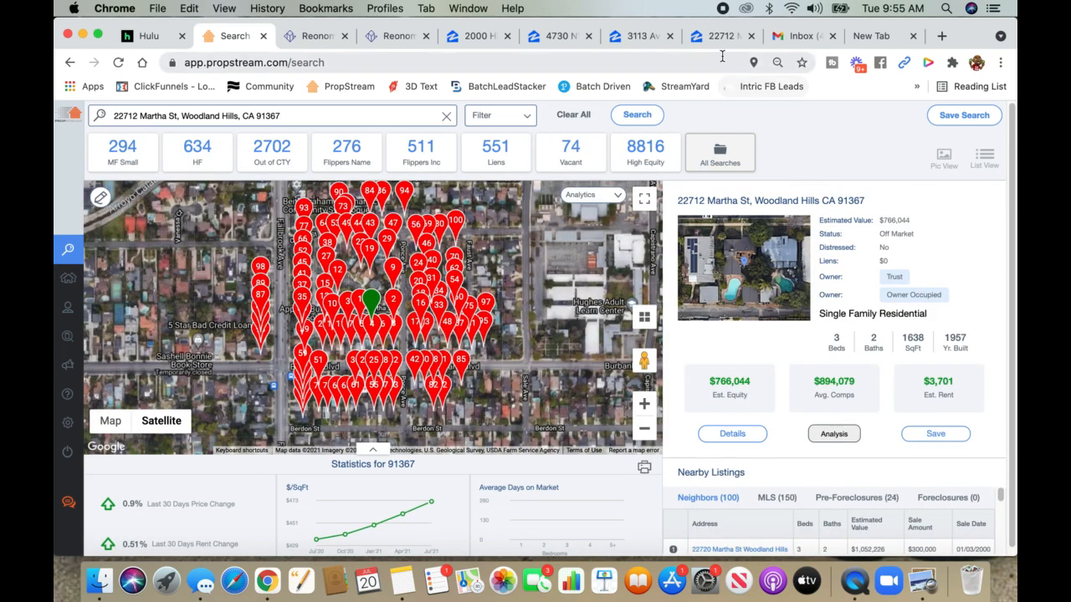
- Check the Zillow Martha St listing and come back to PropStream's property summary
left_click(717, 36)
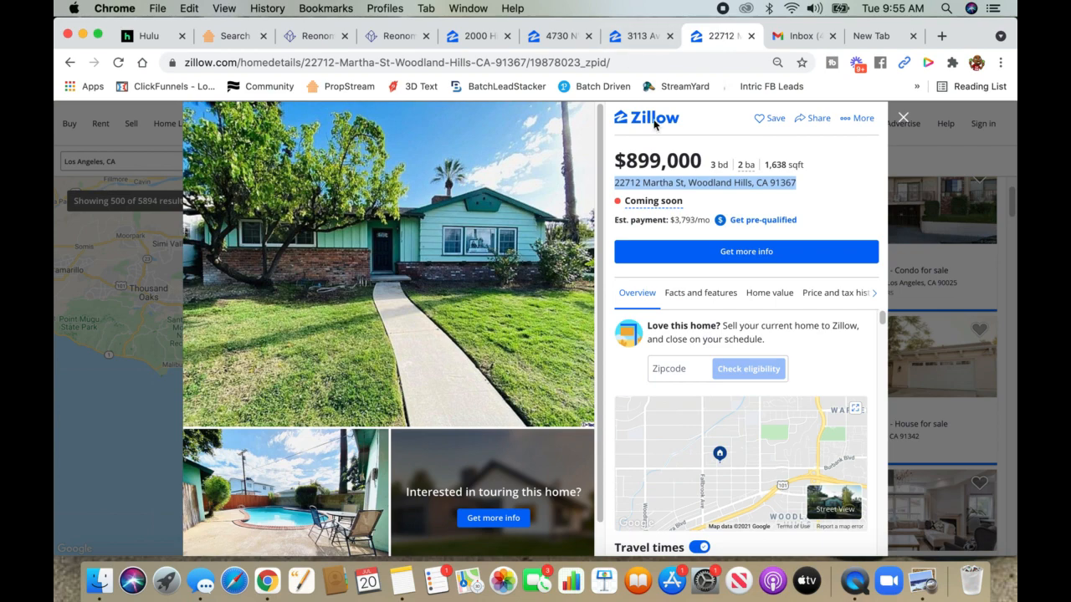
left_click(729, 203)
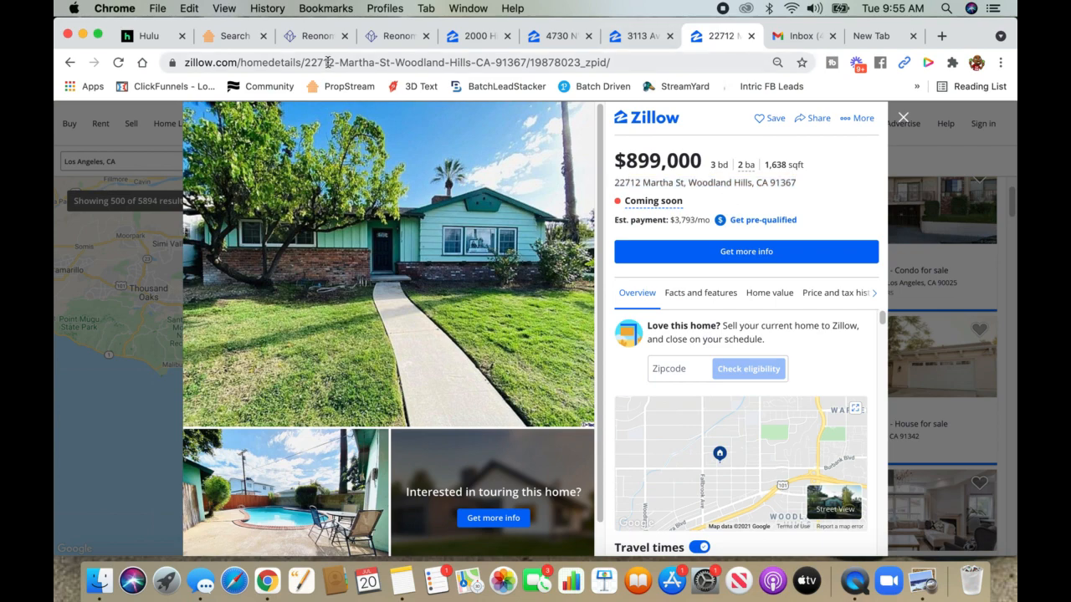
left_click(224, 36)
- Open the Martha St property details and show its 19 comparable sales
left_click(729, 436)
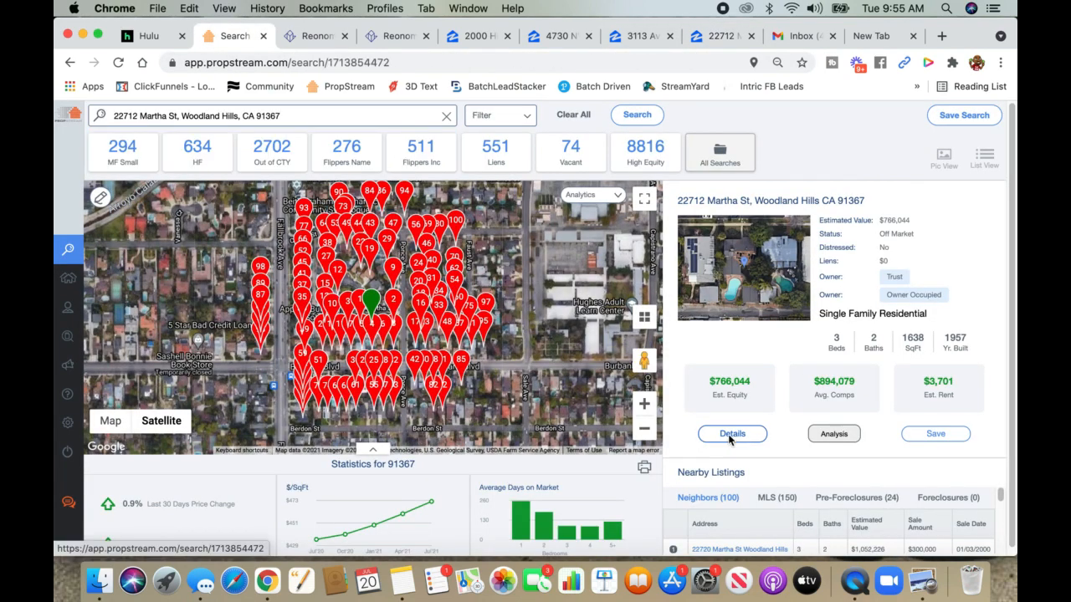
left_click(266, 373)
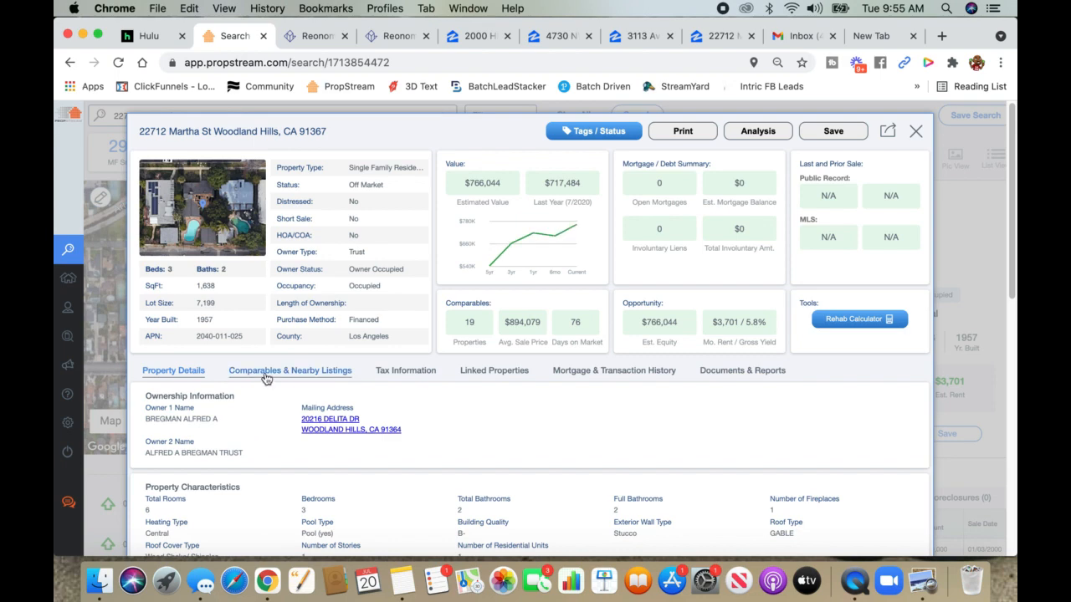
scroll(460, 452, "down", 10)
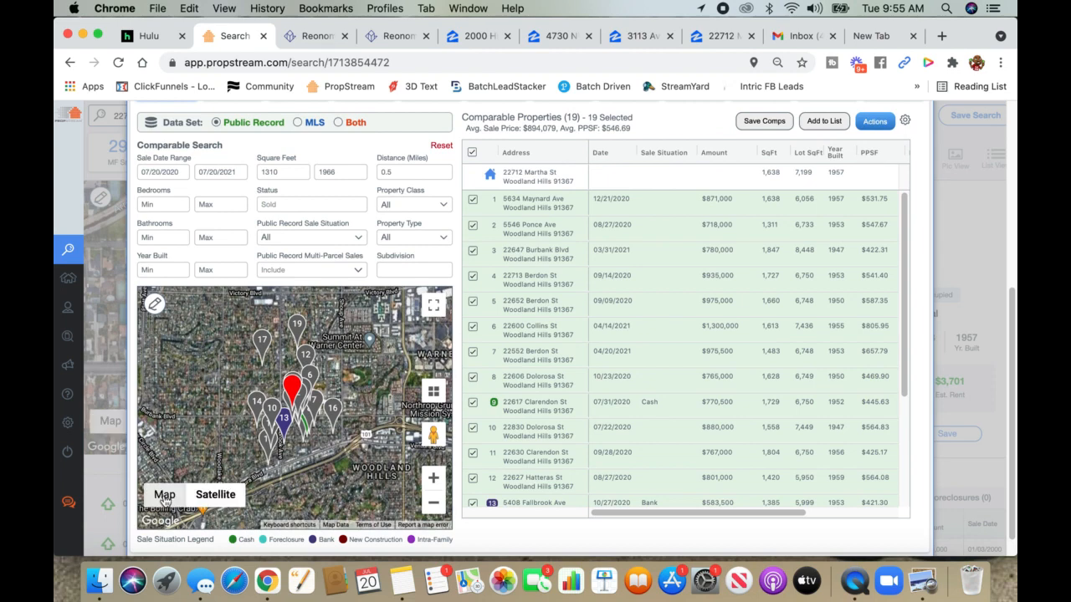
- Switch the comparables map to street Map view, zoomed and centred on the subject property
left_click(157, 498)
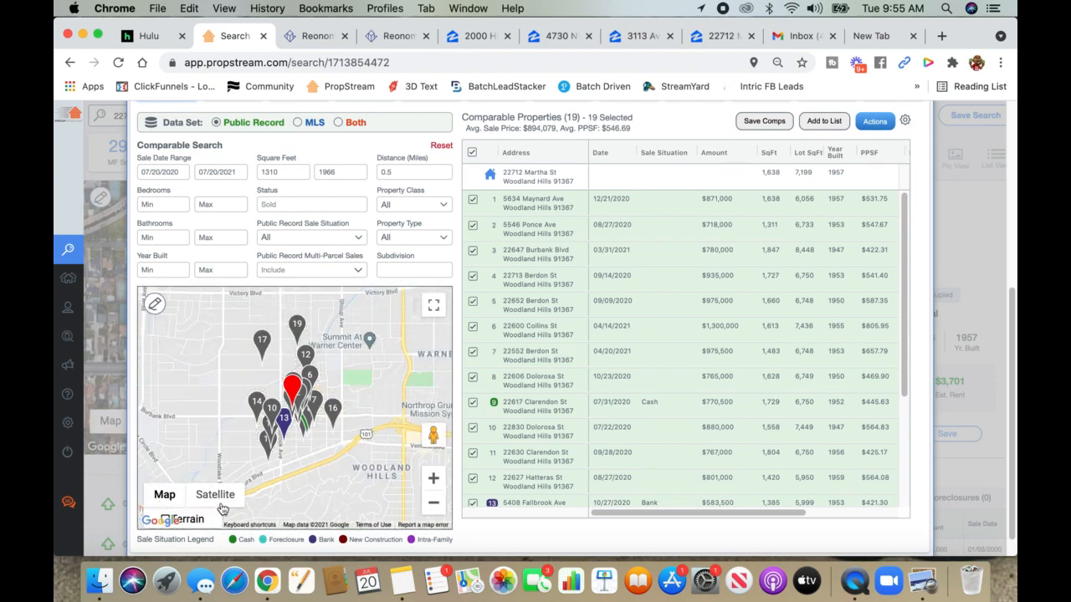
left_click(433, 479)
left_click(435, 482)
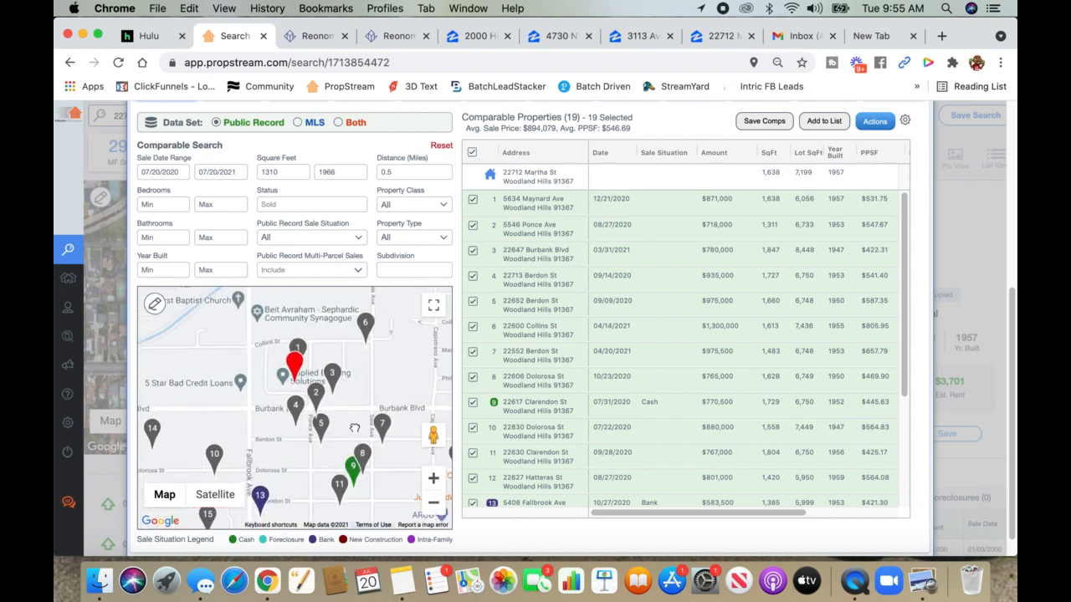
left_click(434, 504)
left_click(433, 505)
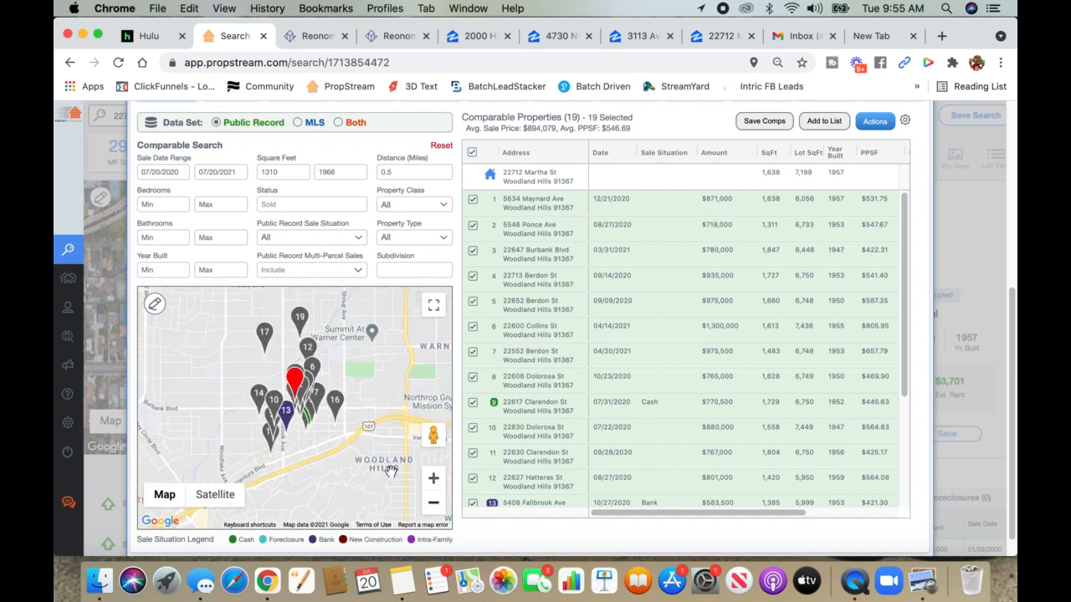
left_click(433, 480)
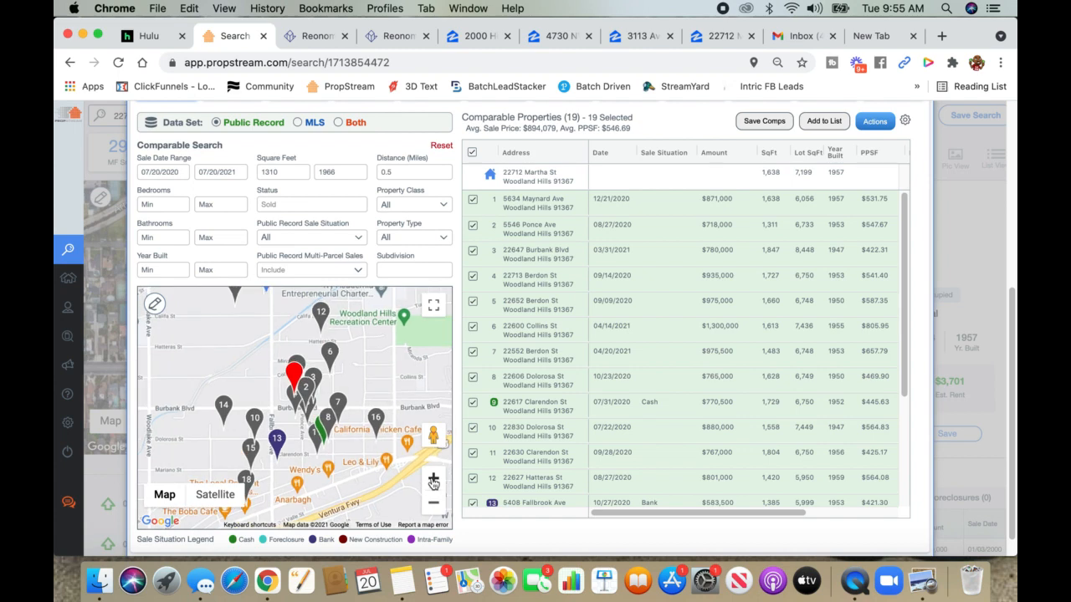
left_click(432, 479)
left_click_drag(386, 404, 350, 449)
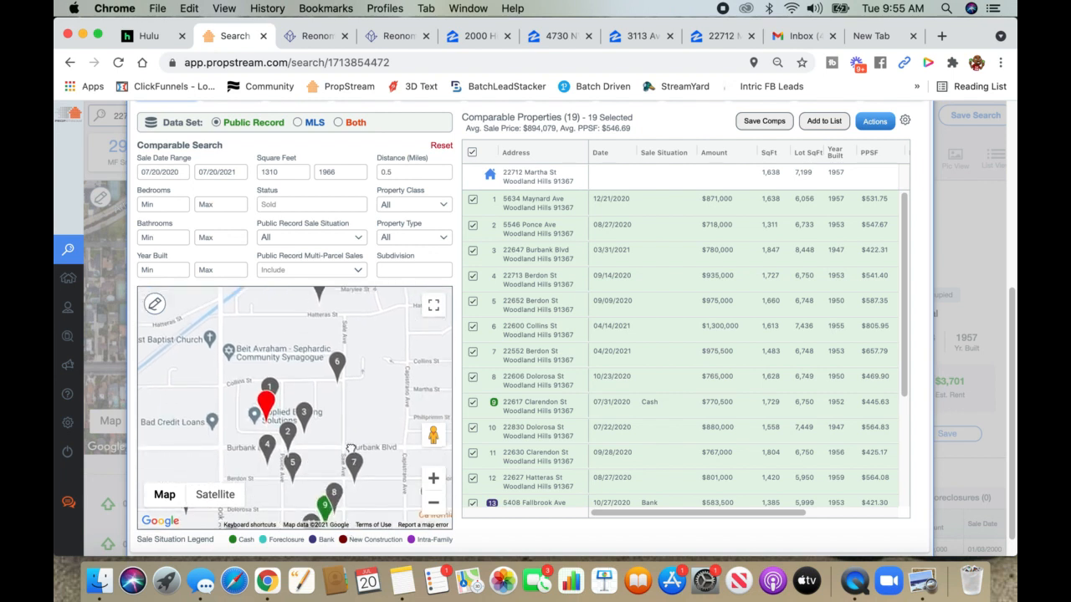
left_click(154, 303)
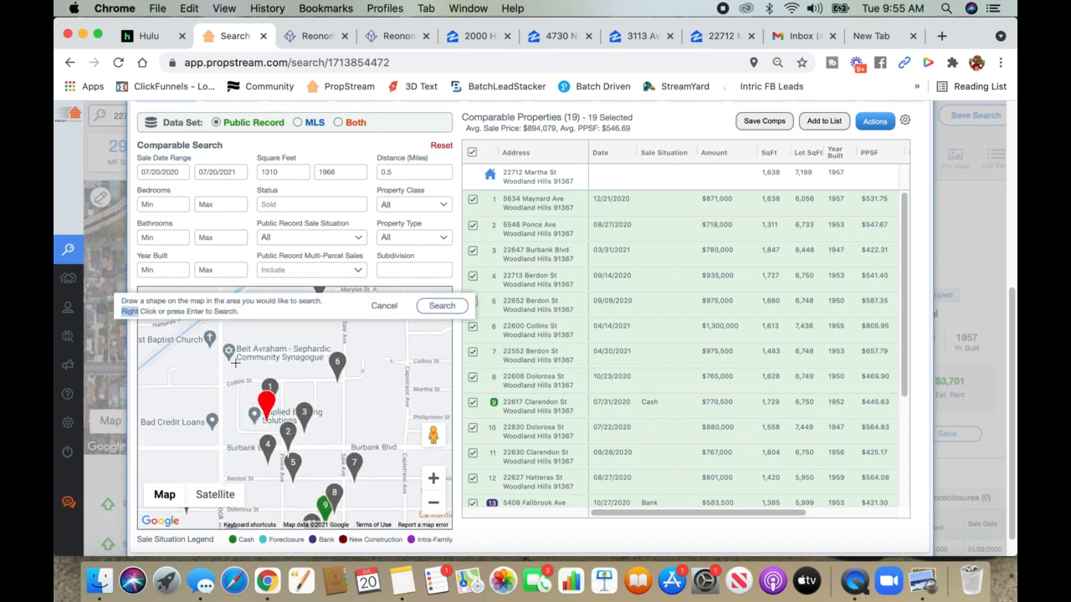
- Draw a five-corner polygon from Burbank Blvd north around the house and search, leaving 4 comps averaging $938,000
left_click(222, 449)
left_click(341, 448)
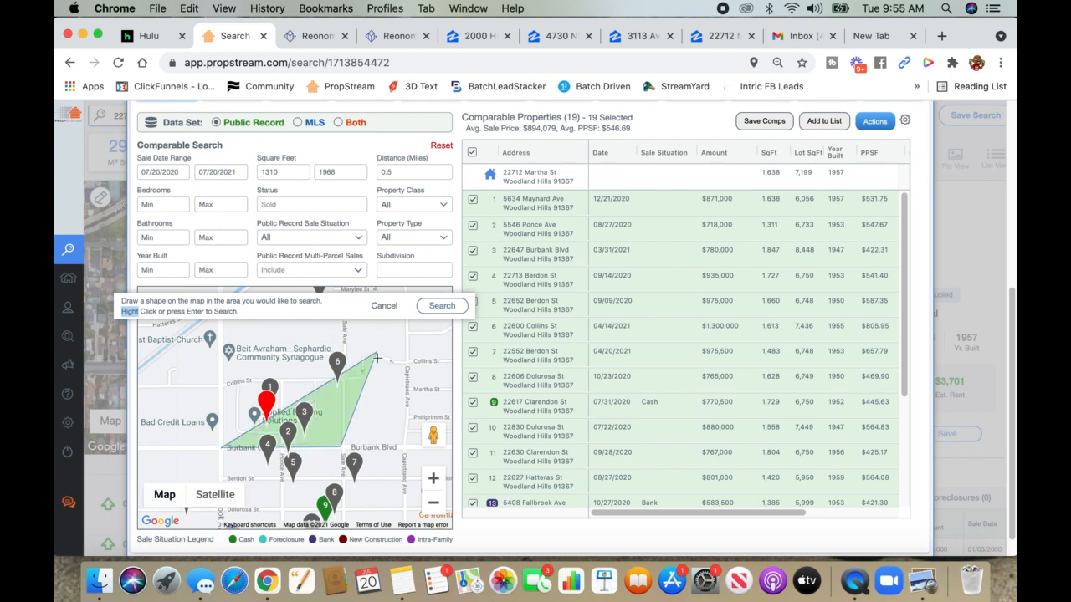
left_click_drag(377, 355, 358, 435)
left_click(358, 435)
left_click(321, 337)
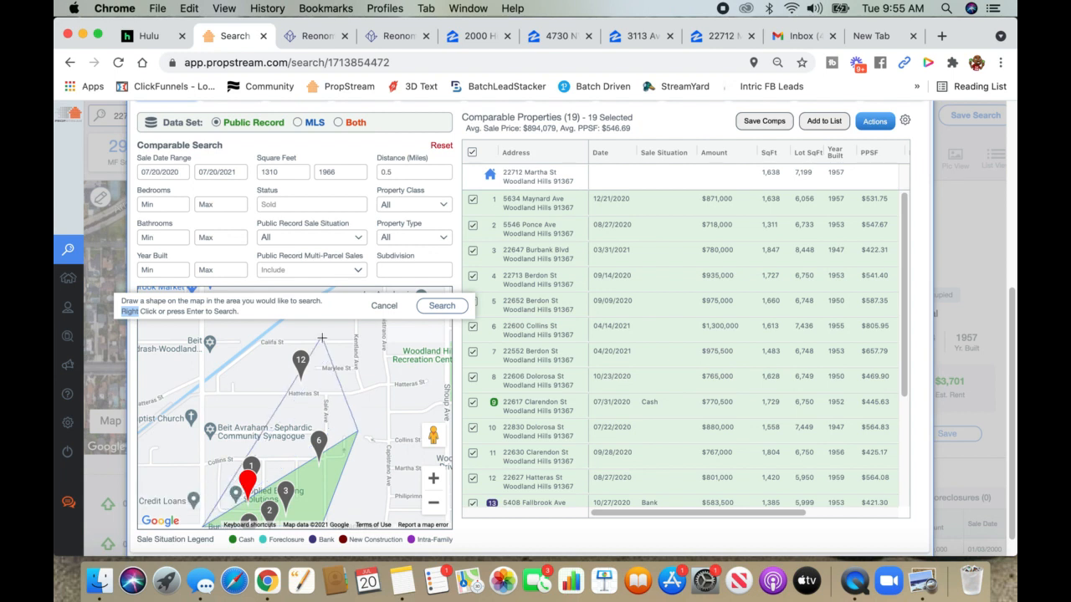
left_click(258, 338)
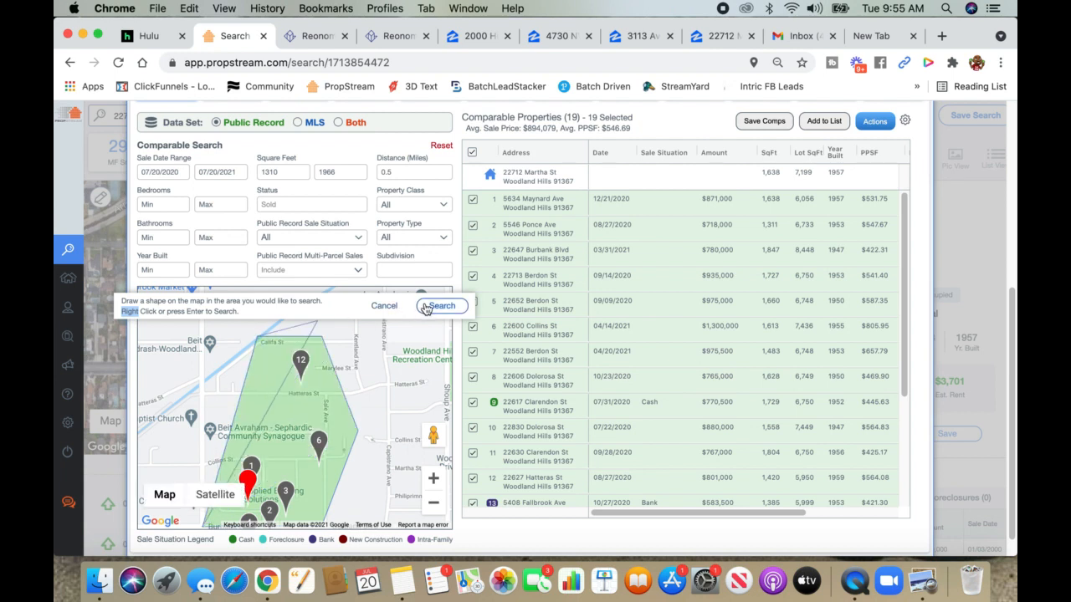
left_click(442, 306)
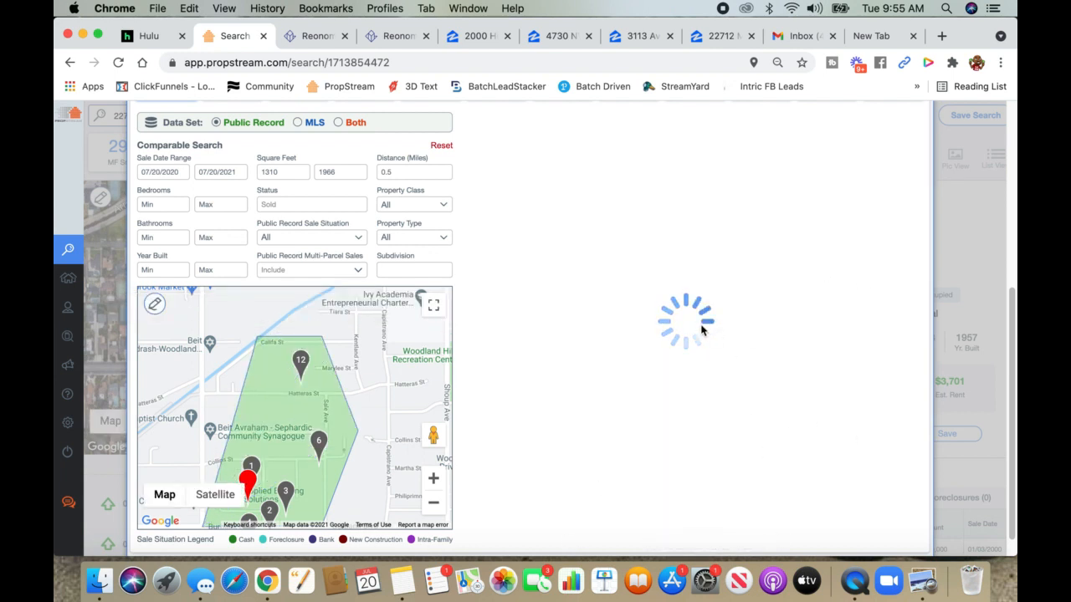
scroll(567, 385, "up", 1)
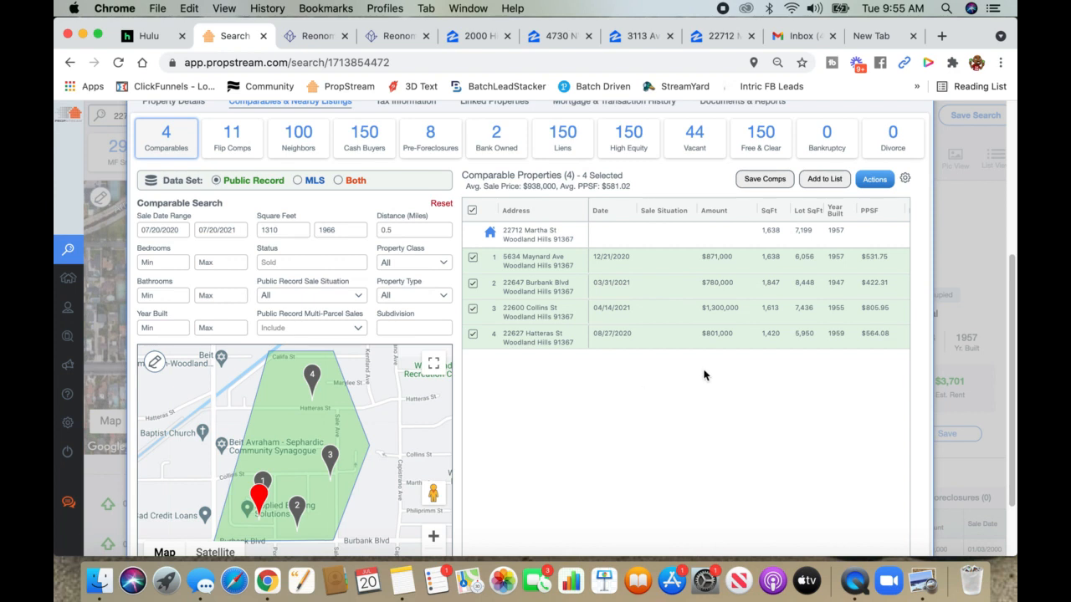
- Sort the four comparables by Year Built ascending, 1947 to 1959, after checking the Zillow listing
left_click(836, 215)
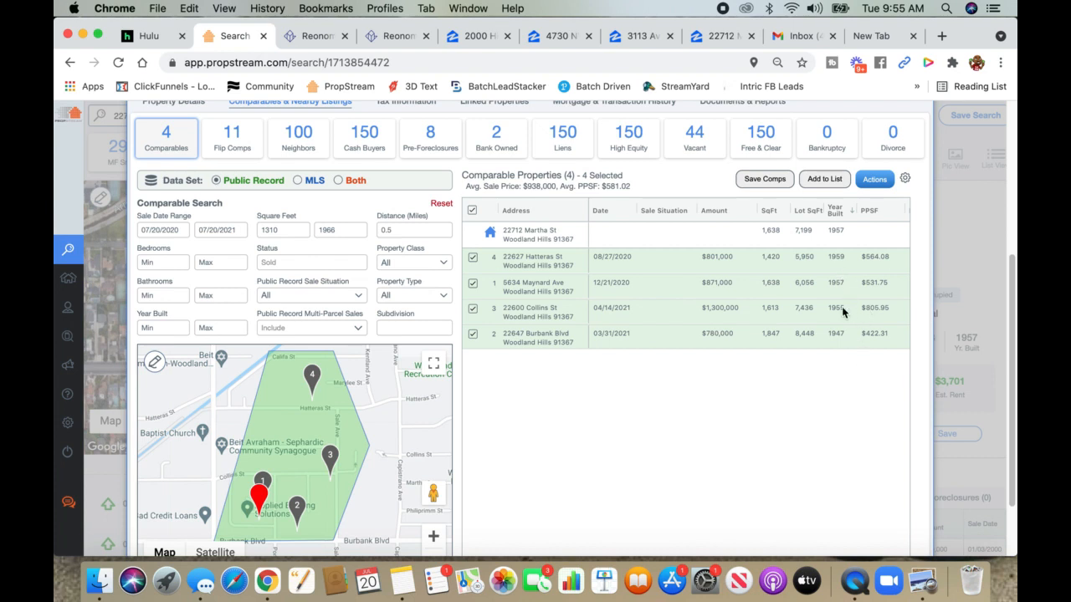
left_click(836, 216)
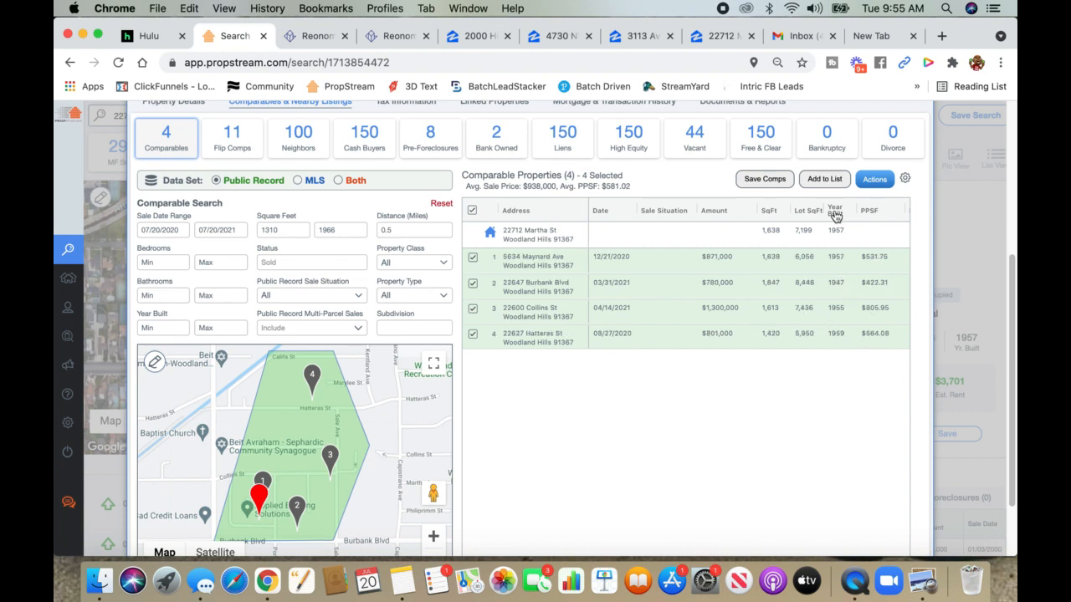
left_click(835, 215)
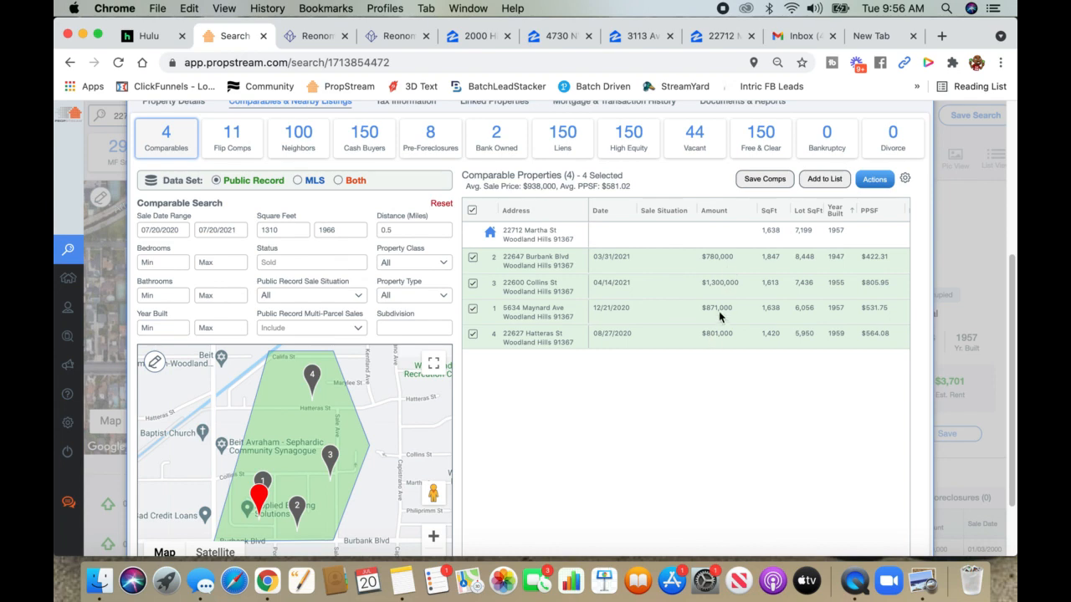
left_click(712, 37)
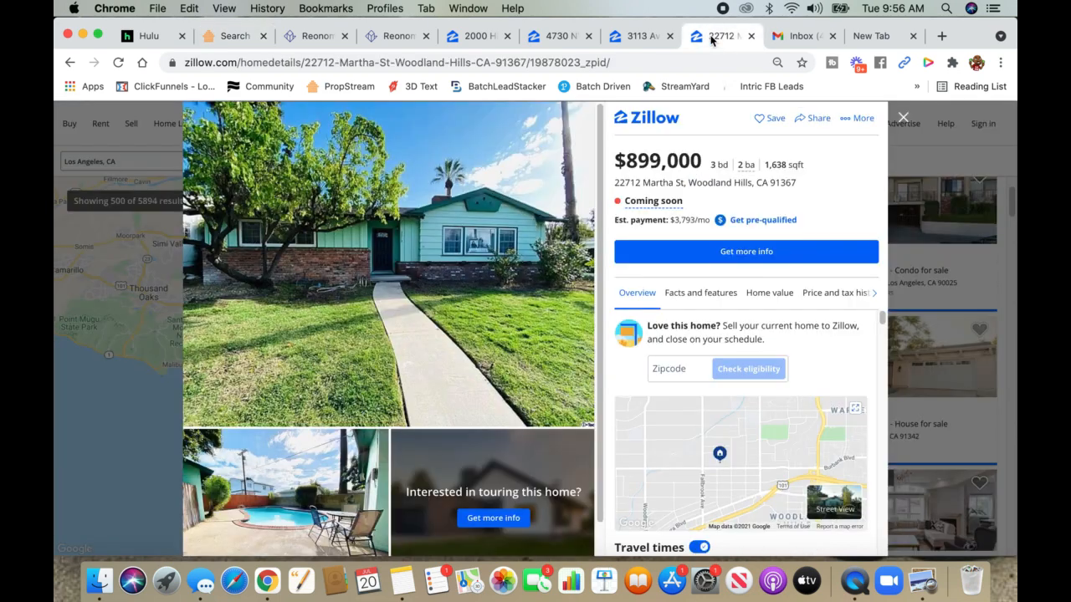
left_click(233, 36)
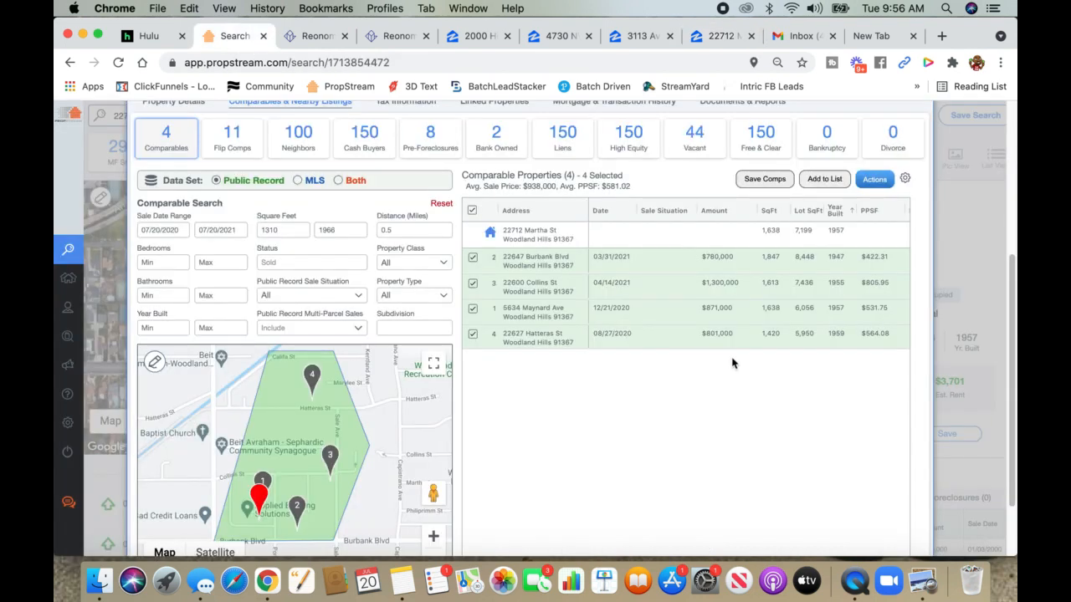